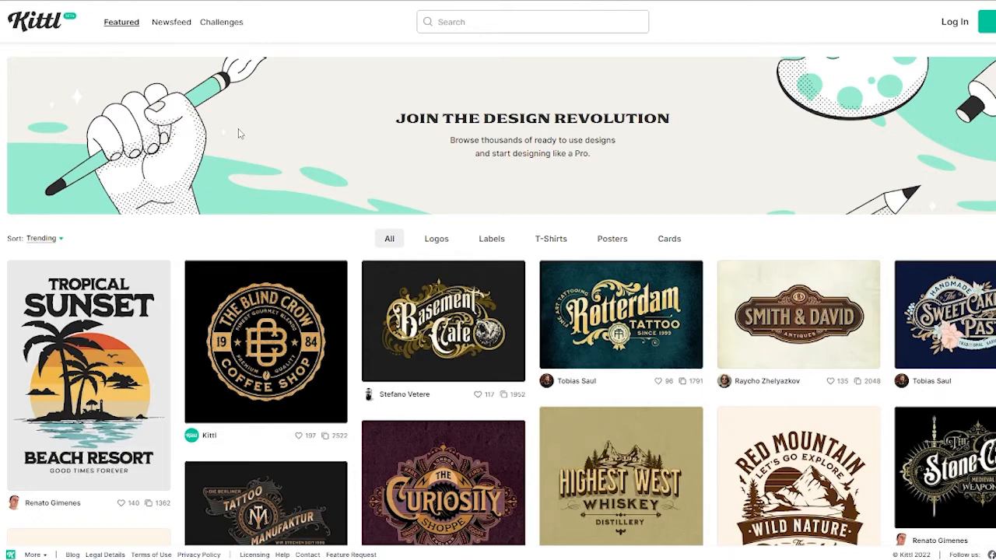
Step: Browse the trending featured designs across all categories
scroll(240, 134, down, 6)
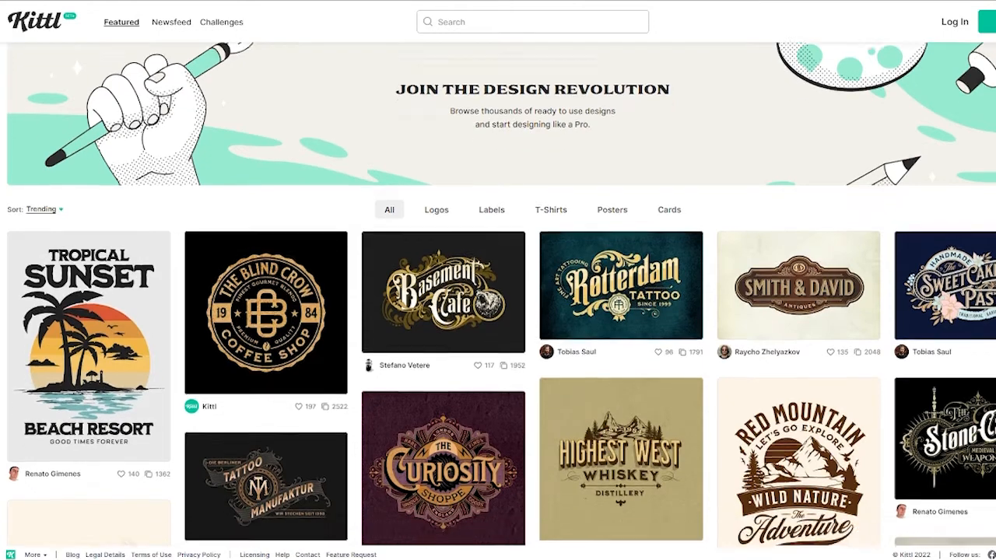
scroll(698, 266, down, 4)
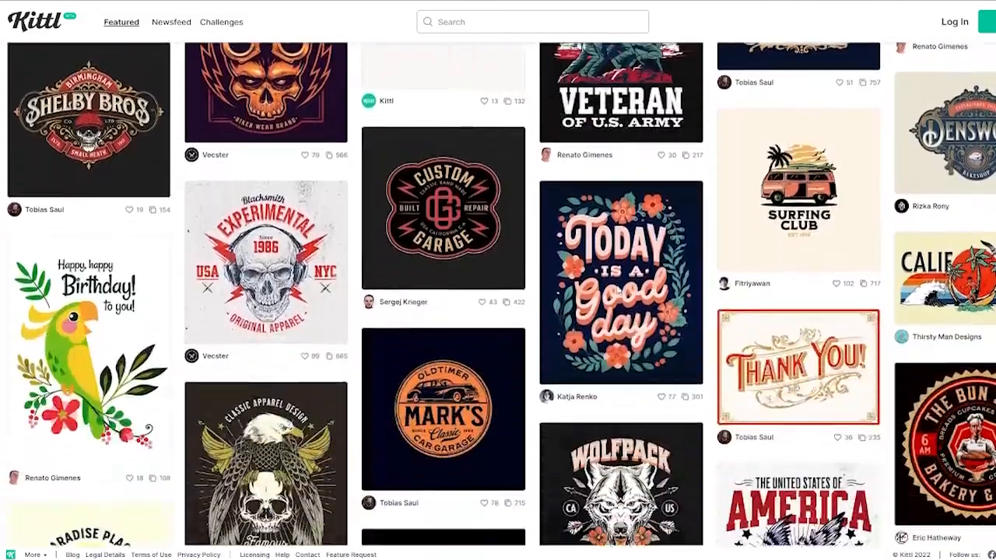
scroll(494, 343, down, 4)
scroll(494, 344, down, 4)
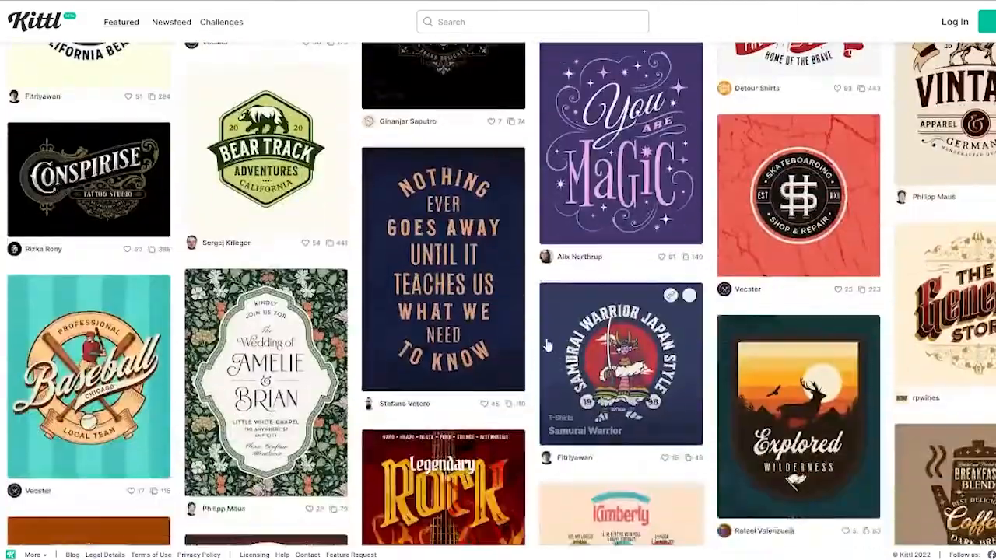
scroll(546, 344, up, 3)
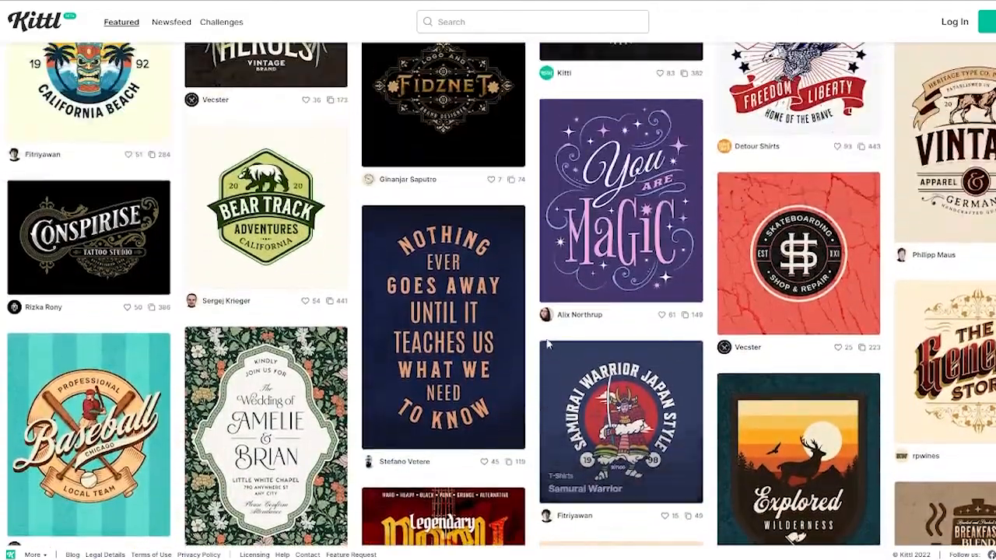
Step: Filter the featured designs by Logos and by Labels, and look through the label designs
scroll(546, 344, up, 10)
scroll(547, 345, up, 6)
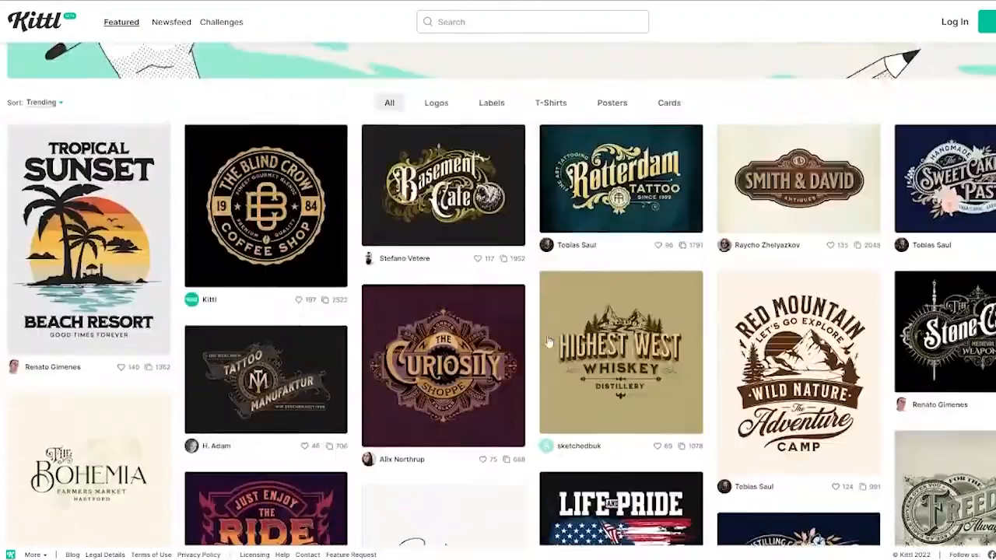
click(436, 239)
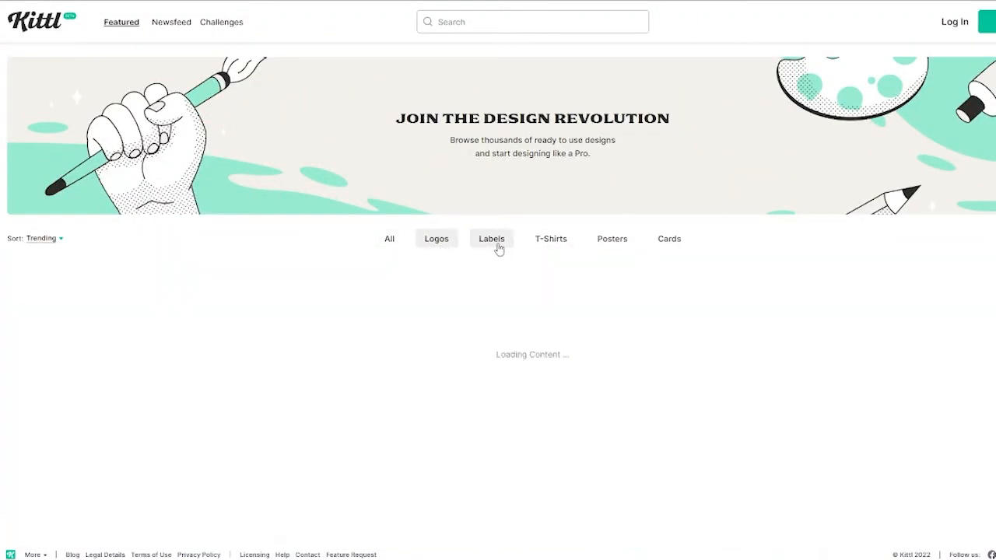
scroll(517, 288, down, 1)
click(490, 188)
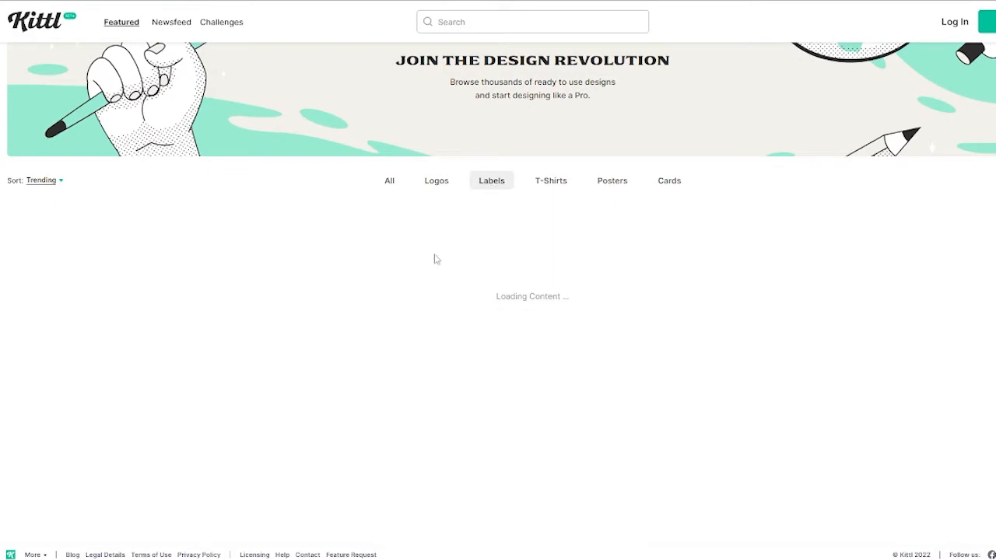
scroll(411, 264, down, 2)
scroll(233, 272, down, 1)
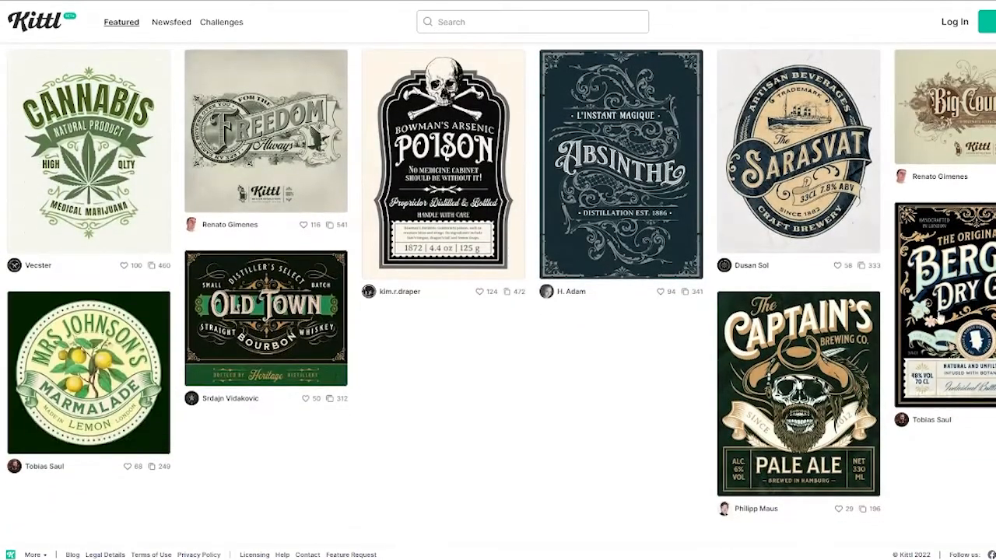
scroll(618, 345, down, 2)
Step: View the featured designs in the T-Shirts, Posters and Cards categories
scroll(550, 146, up, 4)
click(550, 144)
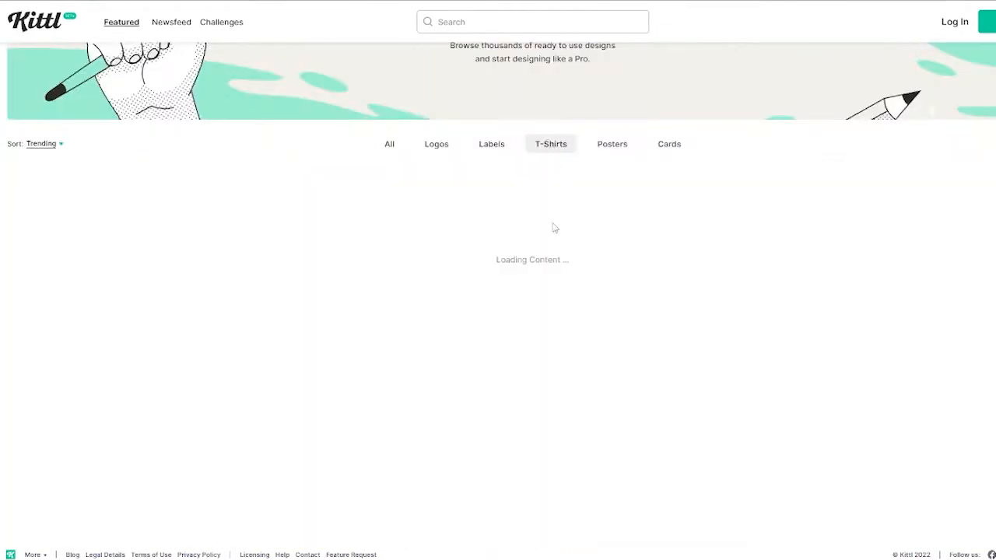
scroll(531, 283, down, 3)
scroll(647, 210, up, 1)
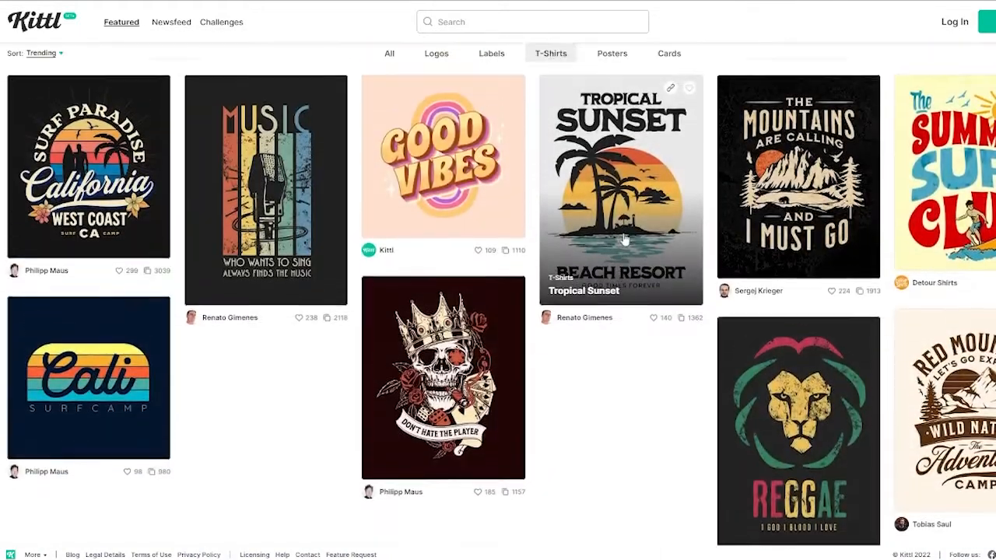
scroll(606, 272, up, 2)
click(622, 191)
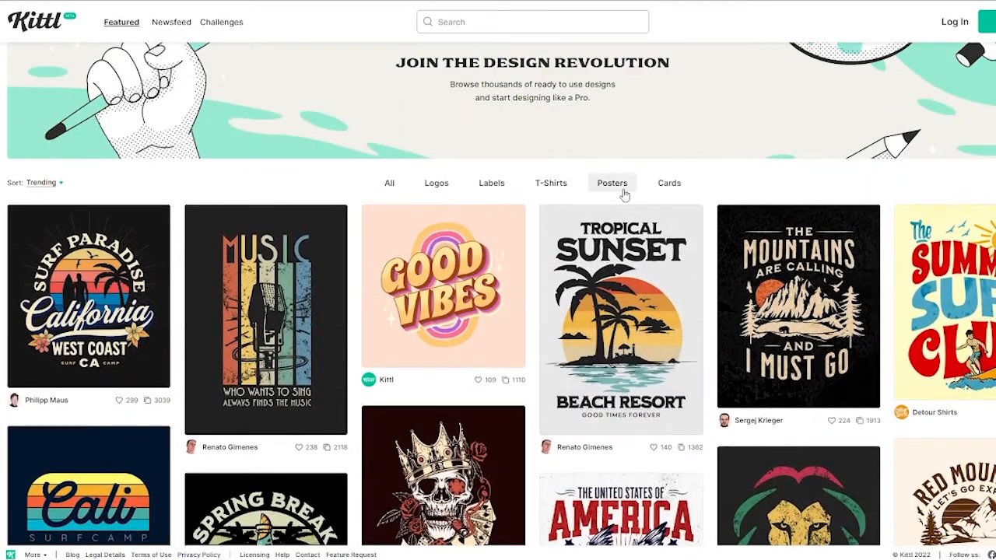
click(670, 192)
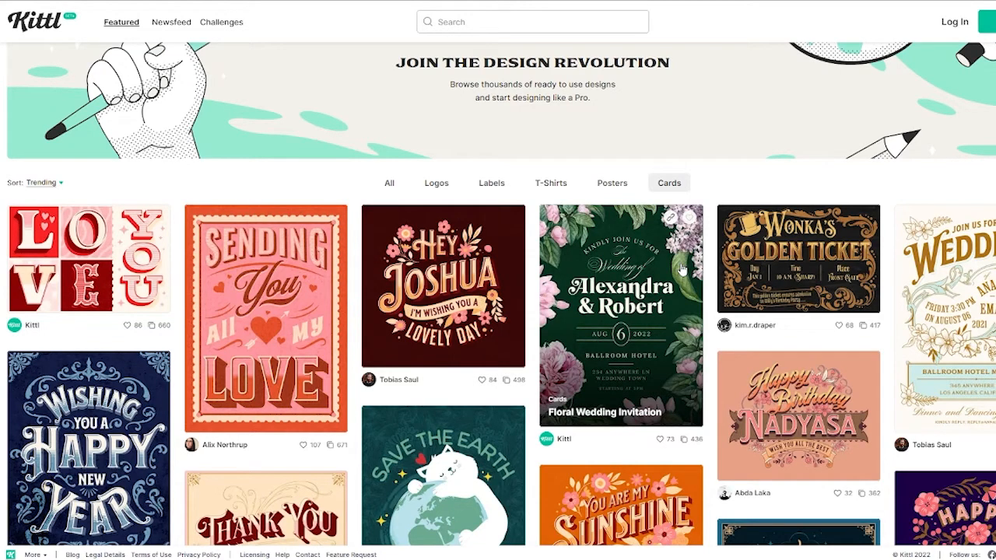
Step: Start the sign-up for a new account
scroll(496, 294, up, 1)
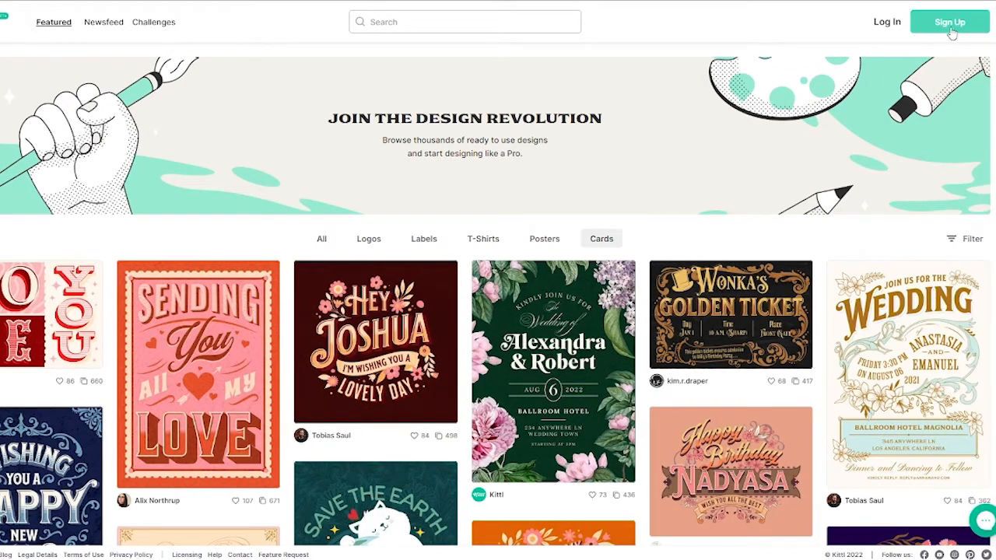
click(950, 25)
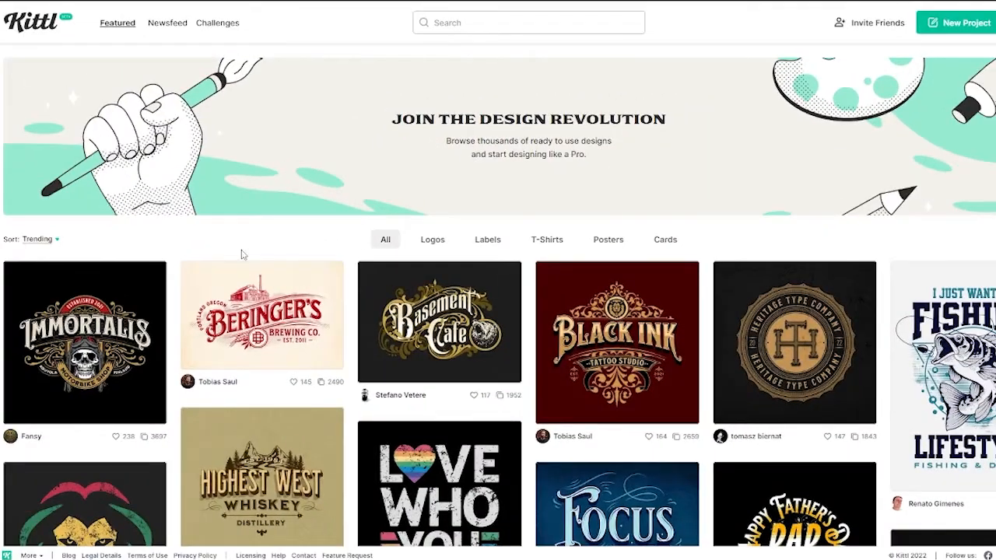
Step: Look through the trending designs again while signed in to the account
scroll(498, 295, down, 2)
scroll(498, 295, down, 2)
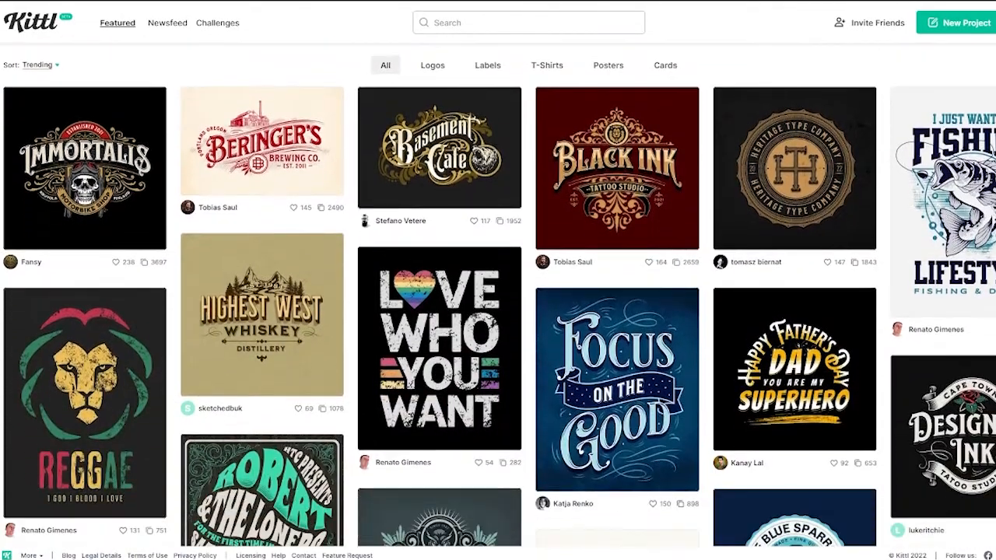
scroll(497, 296, down, 2)
scroll(498, 296, down, 5)
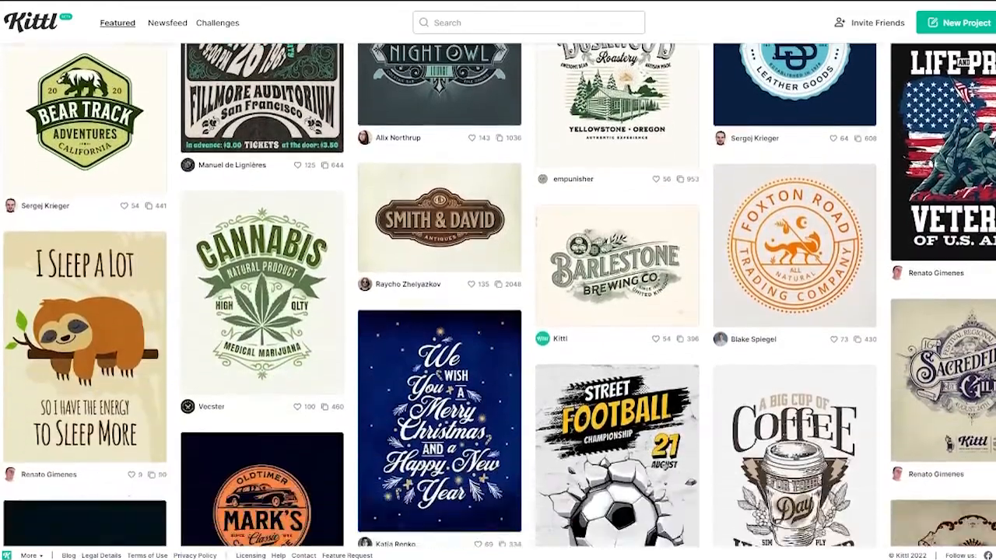
Step: Create a new blank project and open its elements library
scroll(497, 295, up, 8)
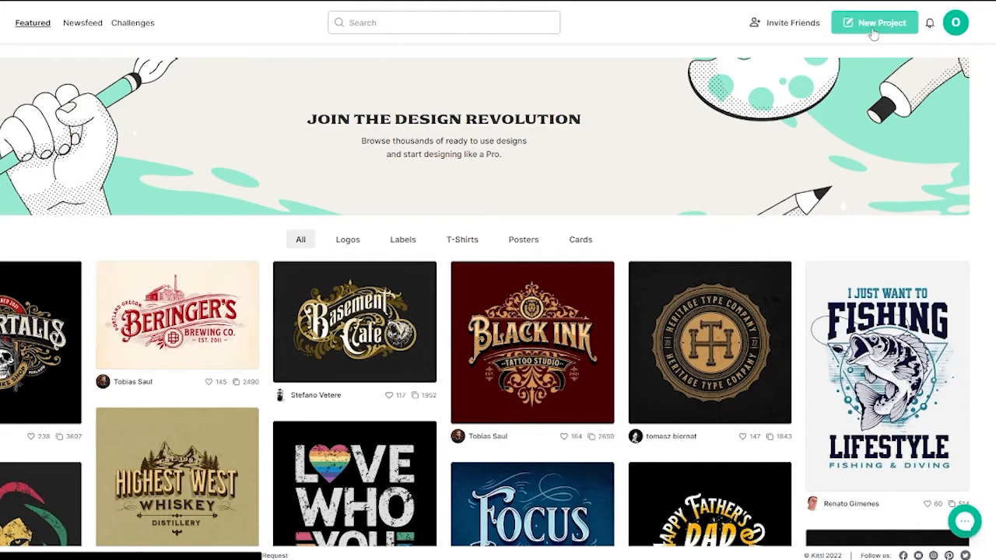
click(873, 31)
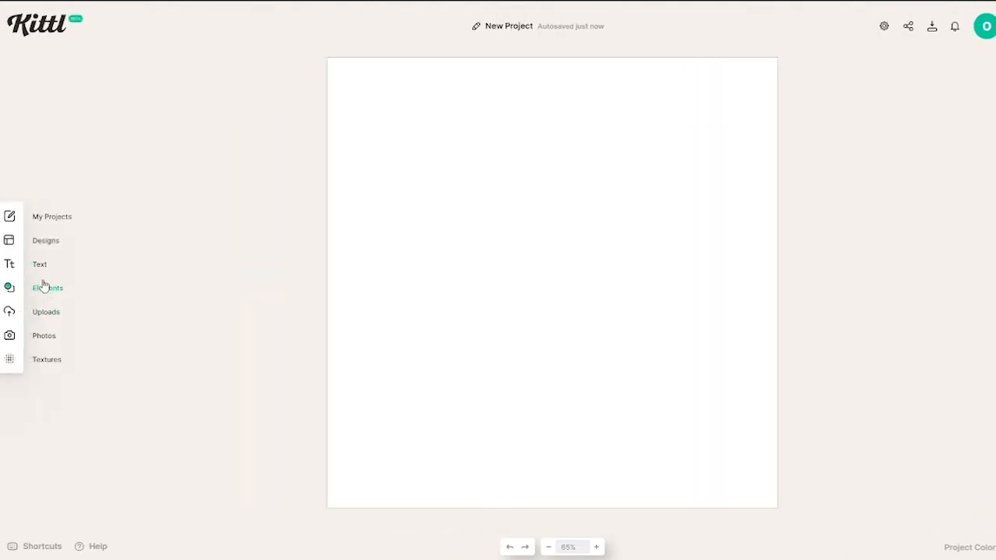
click(52, 290)
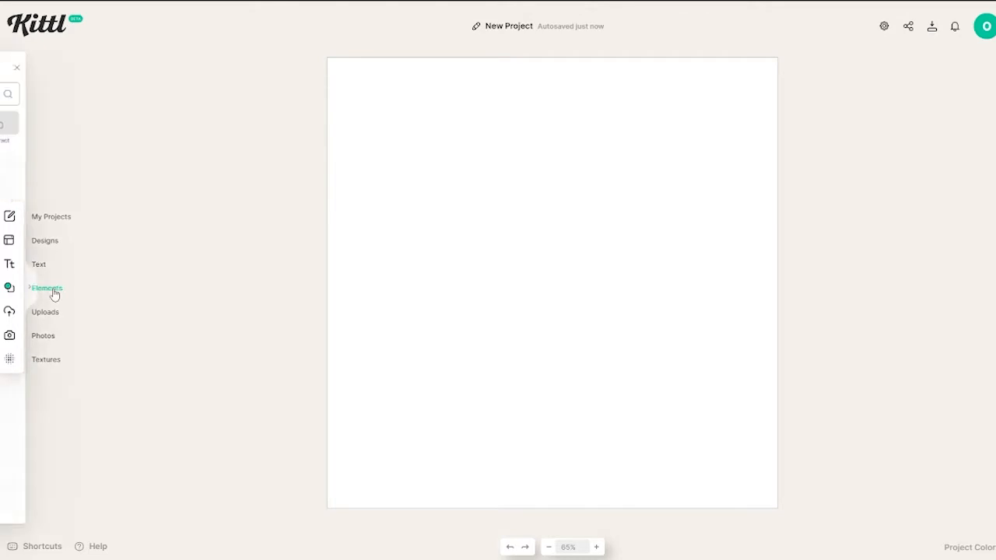
Step: Expand the elements library to full width and examine the Shapes collections, from badges and panels to rise elements
scroll(171, 374, down, 8)
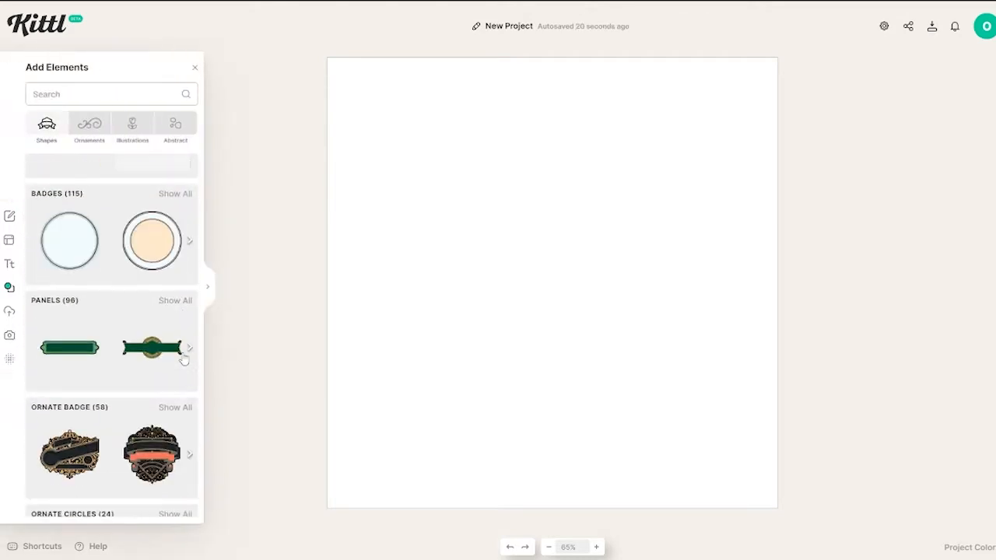
scroll(164, 385, up, 5)
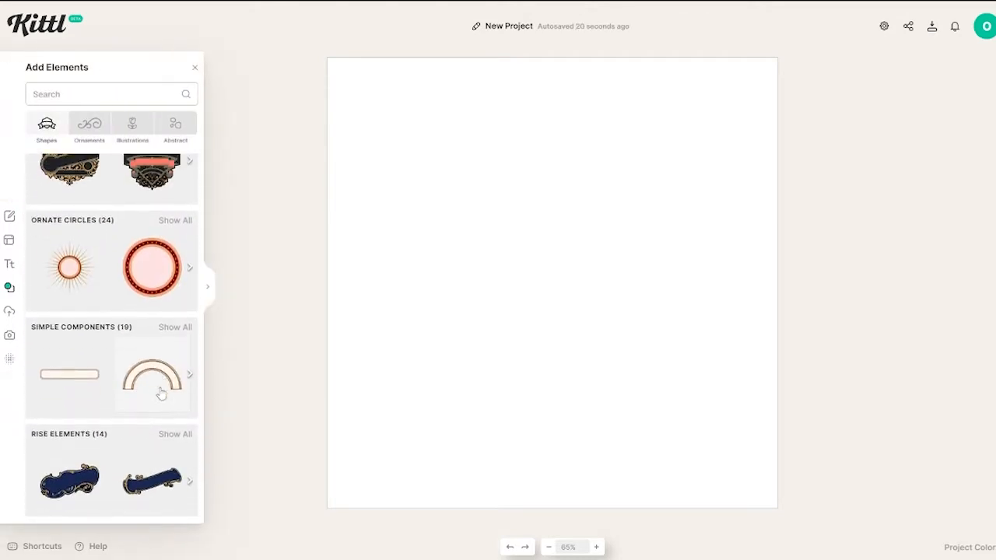
click(208, 292)
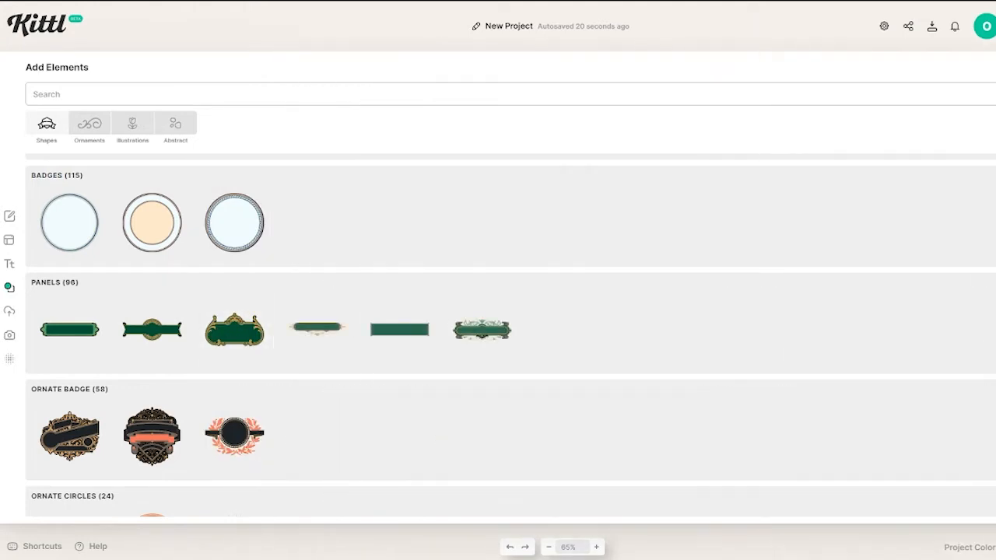
scroll(180, 265, down, 3)
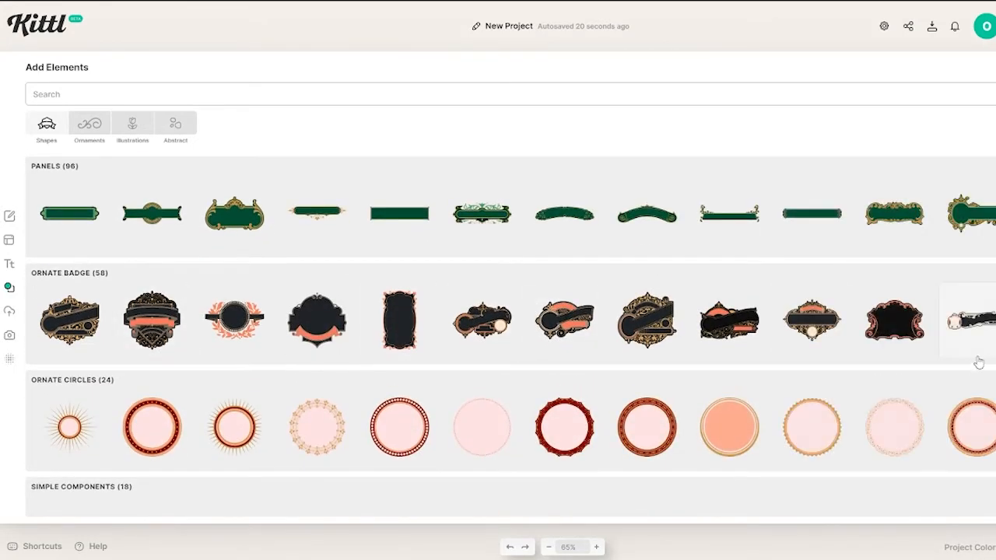
scroll(964, 364, down, 2)
scroll(855, 358, down, 2)
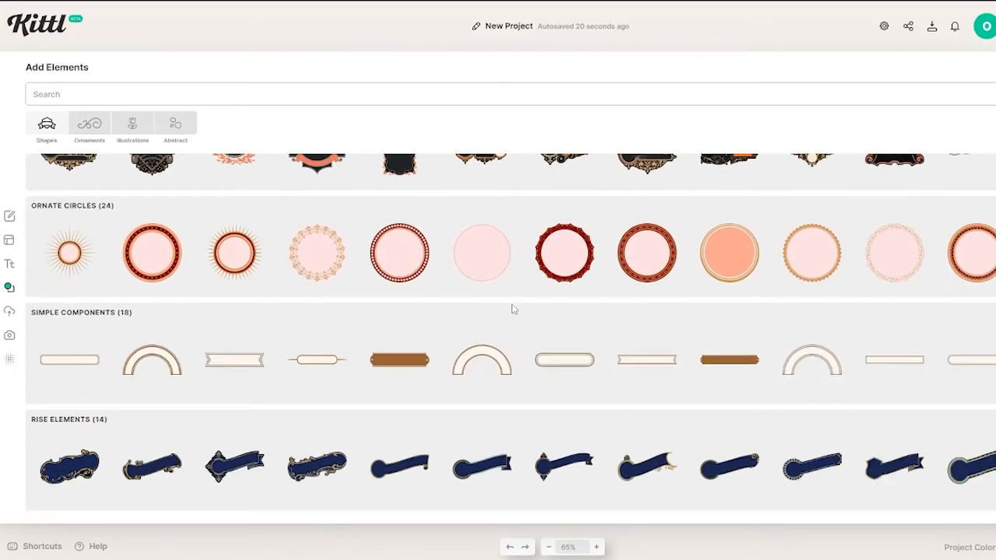
Step: Switch to the Ornaments category and examine its flourishes, ornate lines, calligraphic pieces, components and corners
scroll(512, 310, up, 4)
scroll(513, 310, up, 3)
click(89, 129)
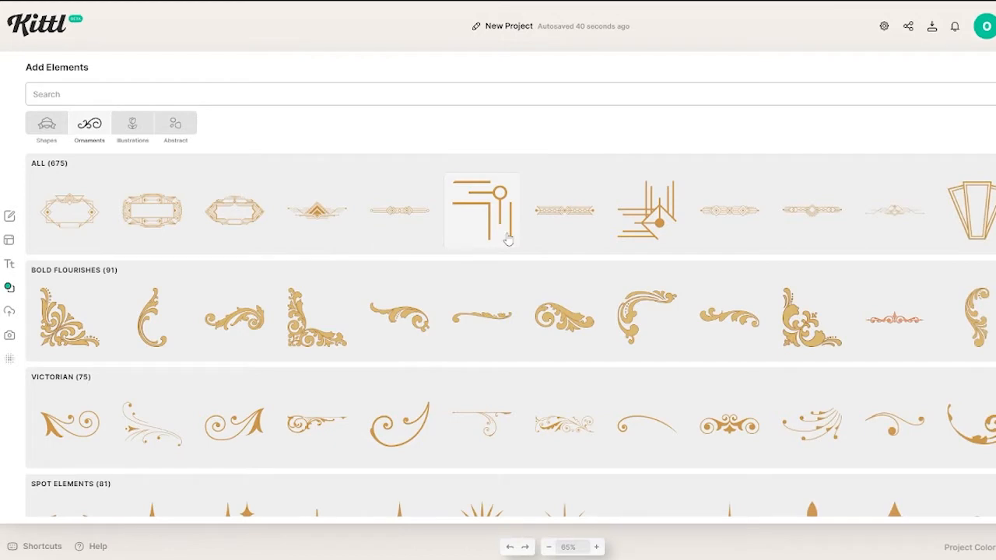
scroll(507, 240, down, 5)
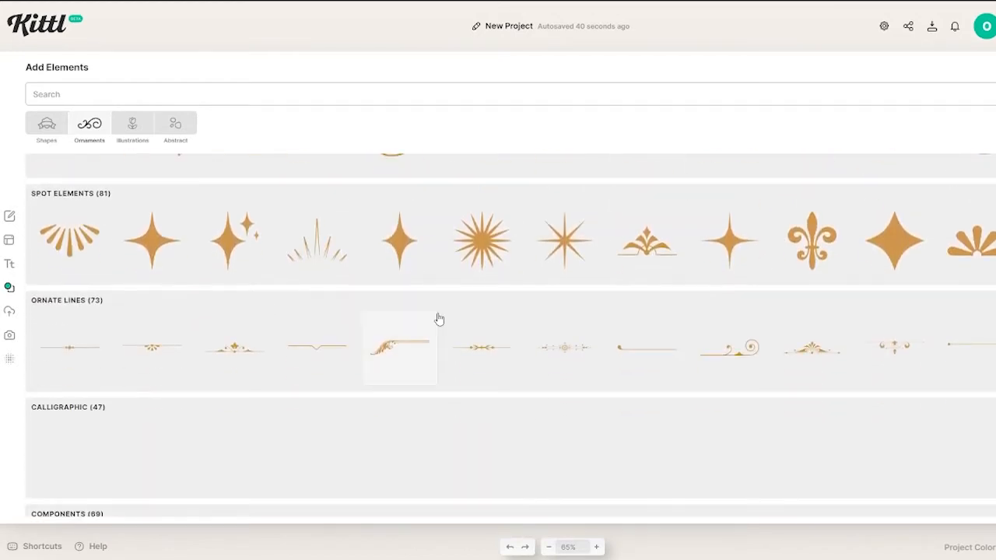
scroll(439, 319, down, 3)
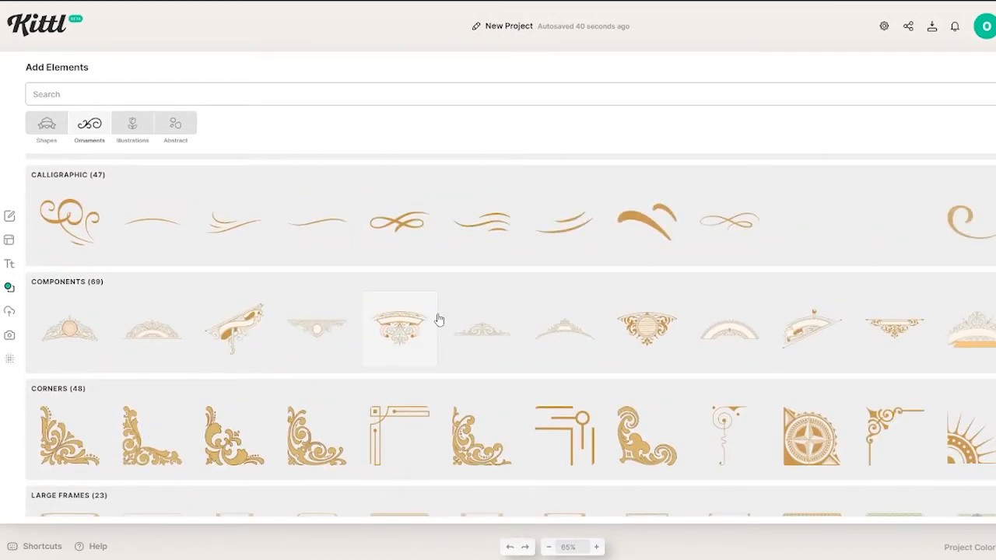
scroll(439, 319, down, 1)
scroll(304, 369, up, 3)
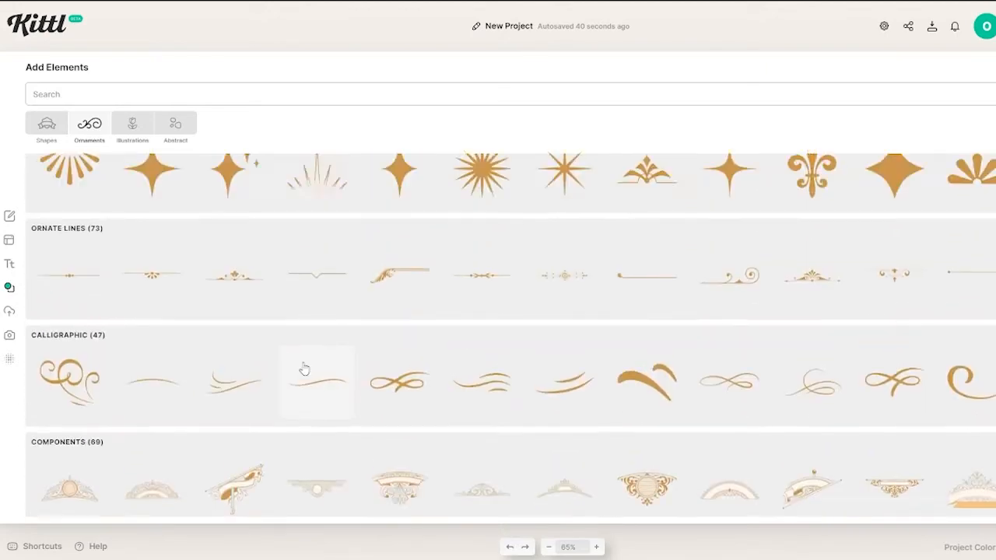
Step: Switch to the Illustrations category and examine its collections, from outdoor pictograms and animal drawings to skulls, animal pictograms and music icons
scroll(198, 291, up, 5)
click(126, 133)
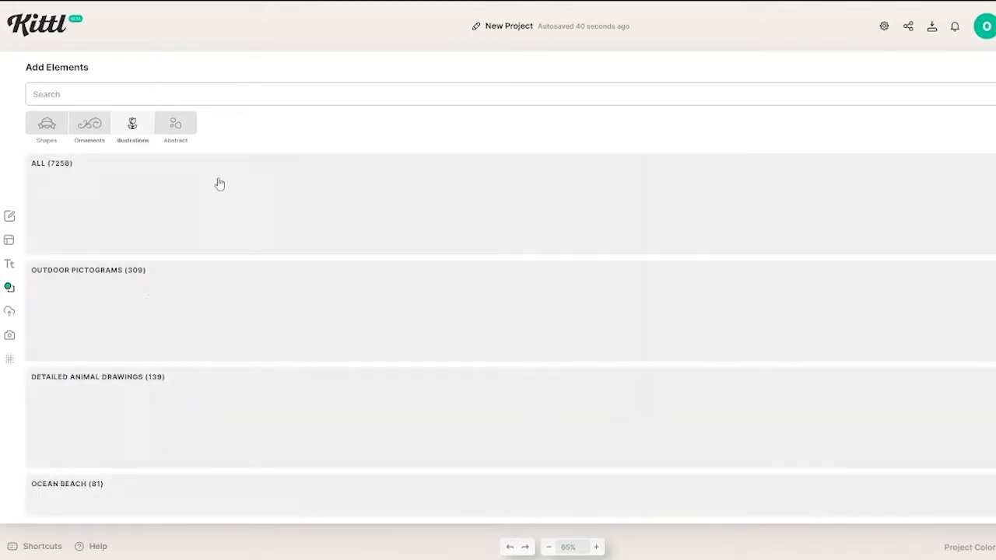
scroll(245, 360, down, 2)
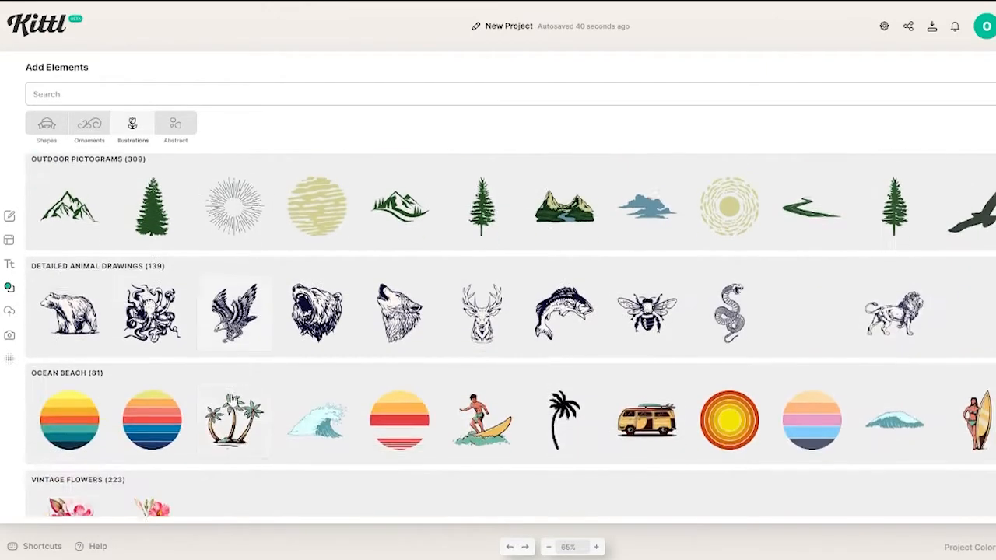
scroll(233, 399, down, 3)
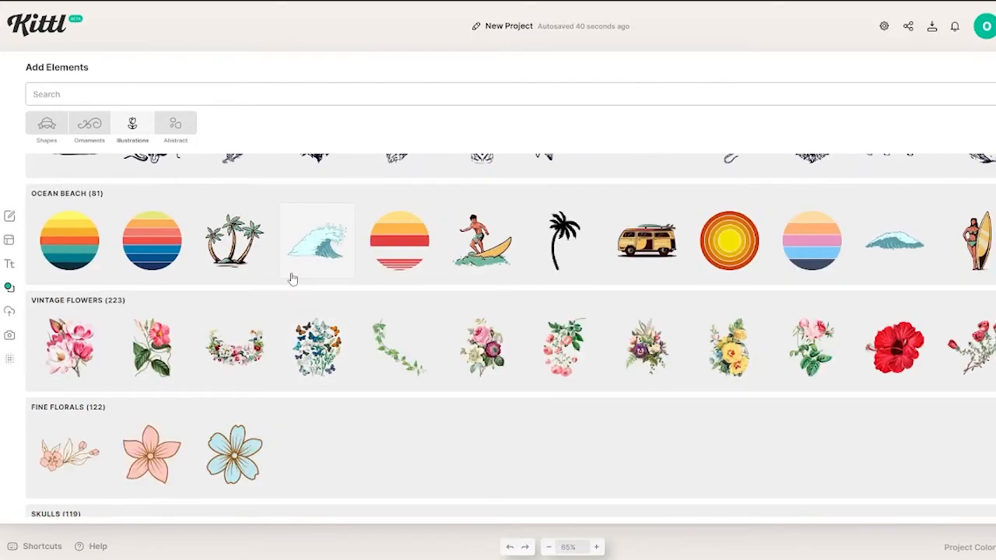
scroll(293, 279, down, 5)
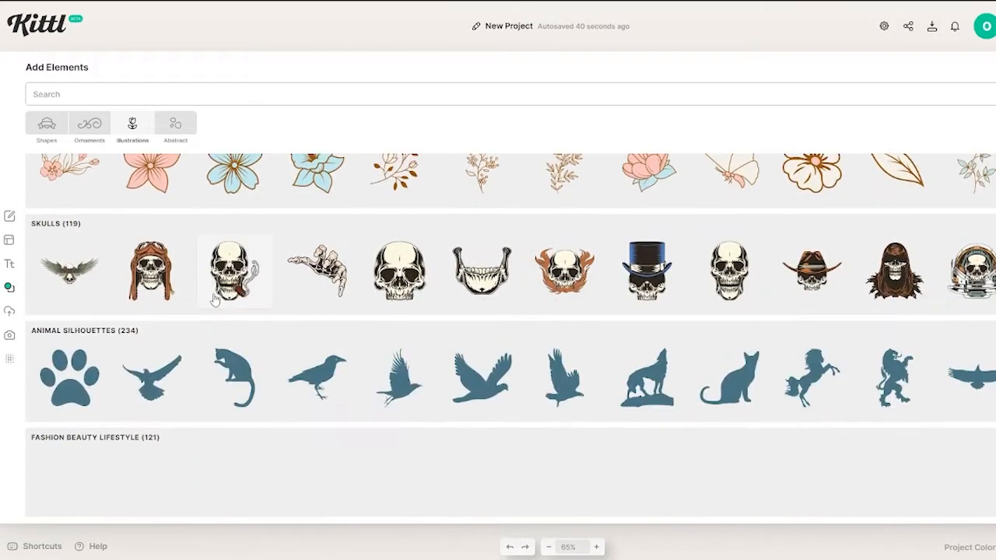
scroll(389, 257, down, 1)
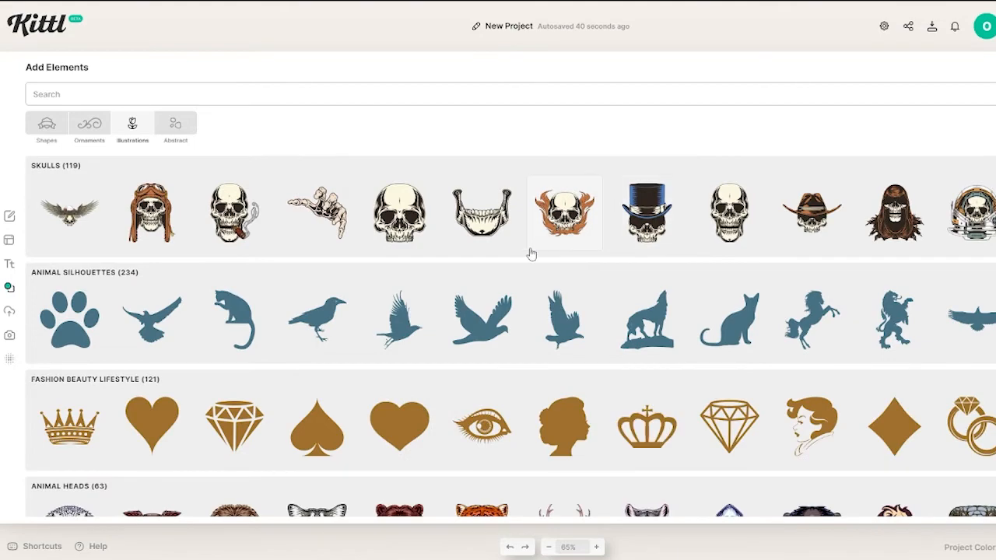
scroll(420, 273, down, 1)
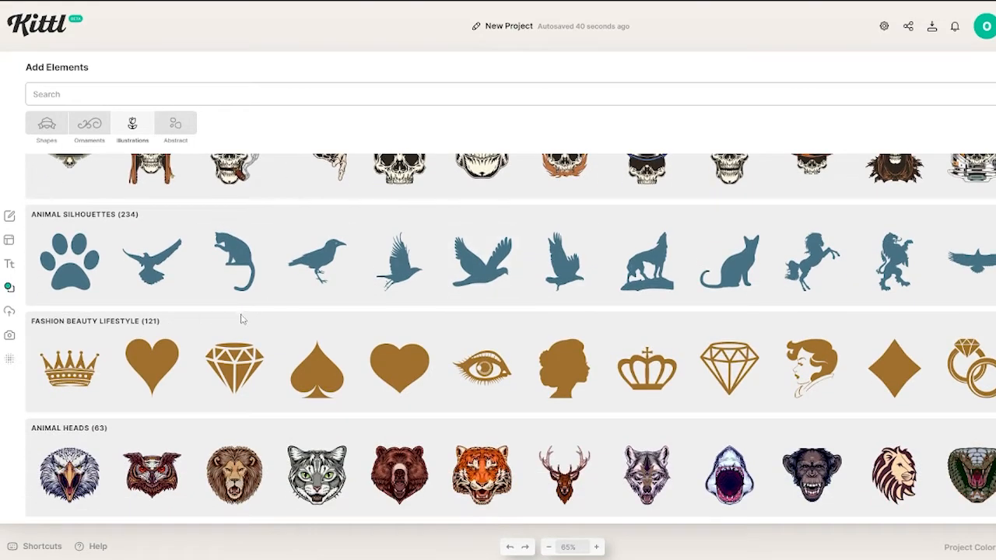
scroll(305, 322, down, 10)
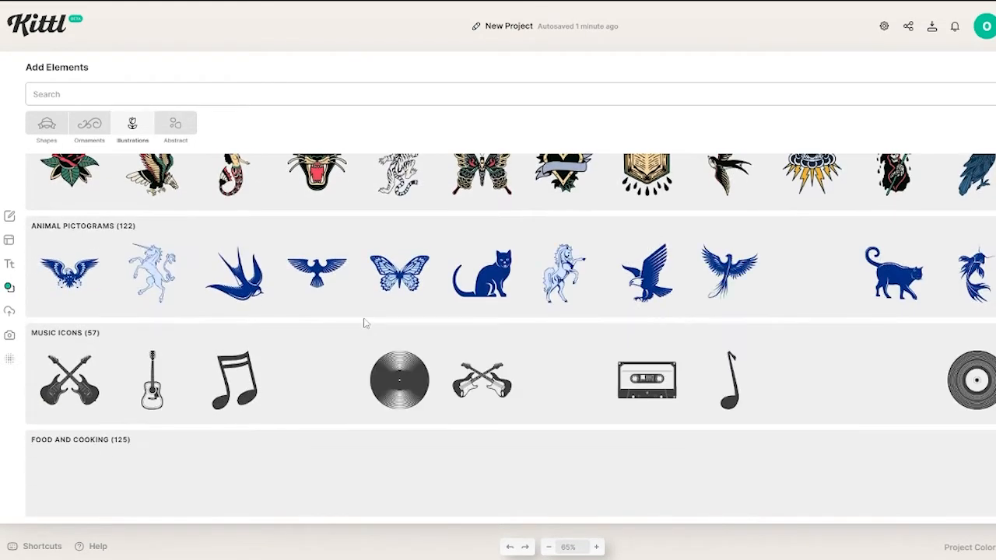
scroll(363, 322, up, 10)
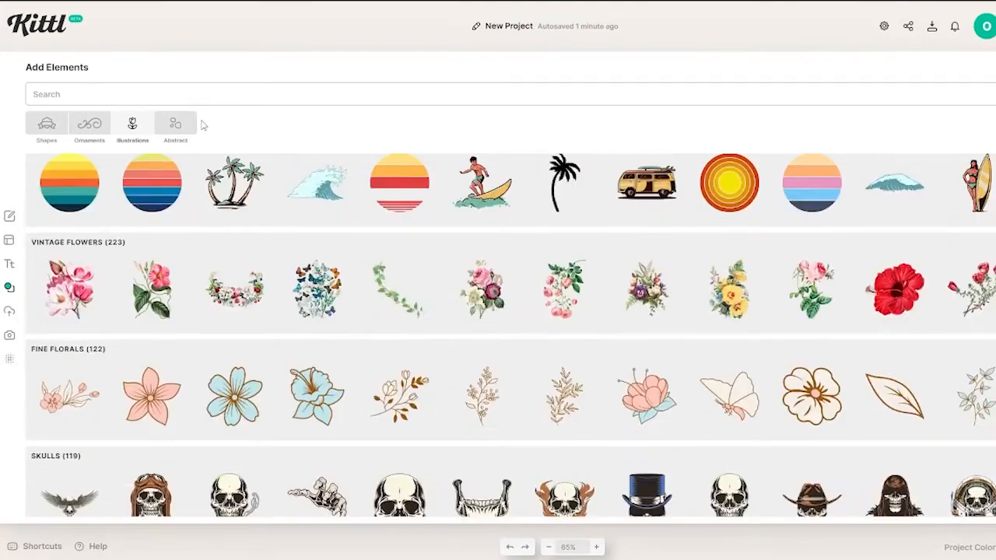
Step: Switch to the Abstract category and examine its splatters, etched clouds, brushstrokes, grunge, Memphis, geometric, mid-century and scribble collections
click(173, 128)
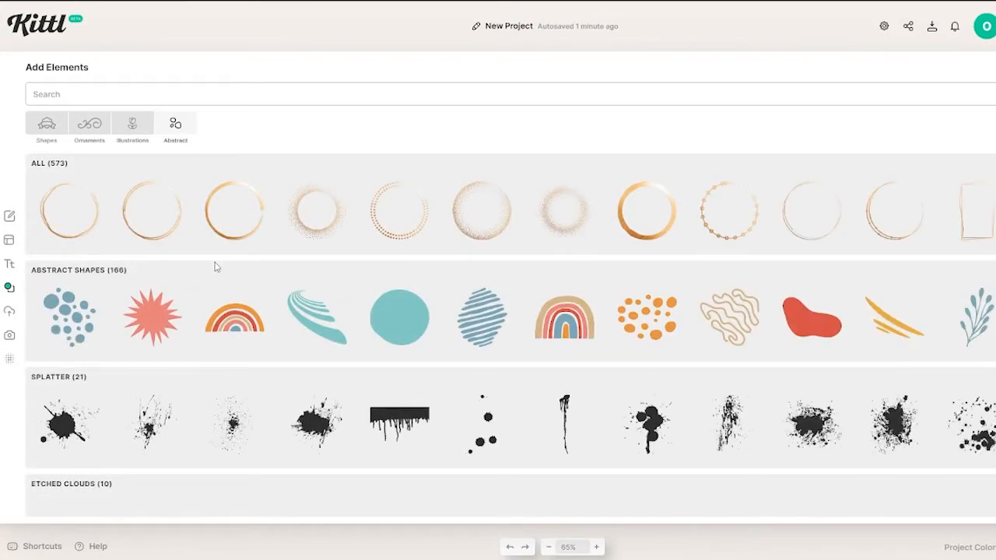
scroll(216, 267, down, 4)
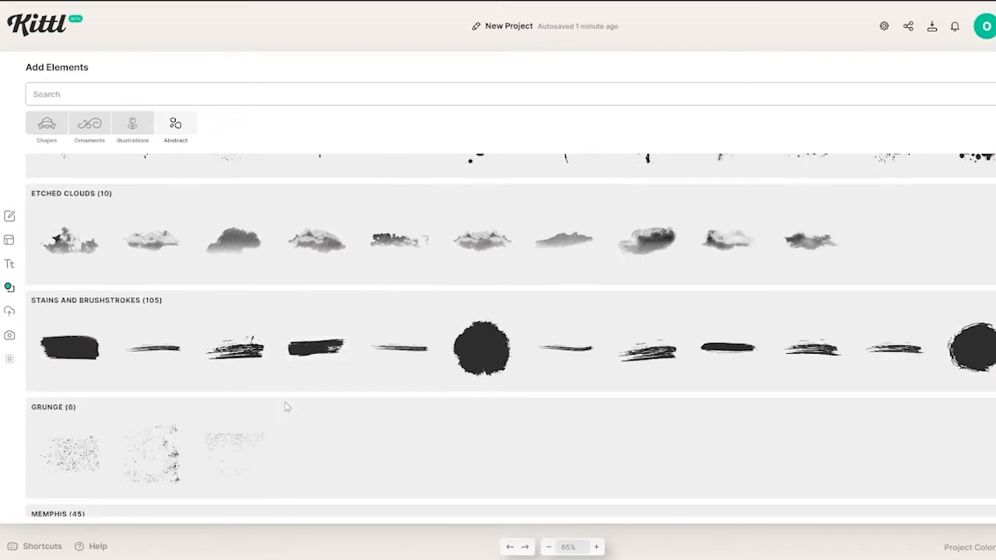
scroll(287, 407, down, 2)
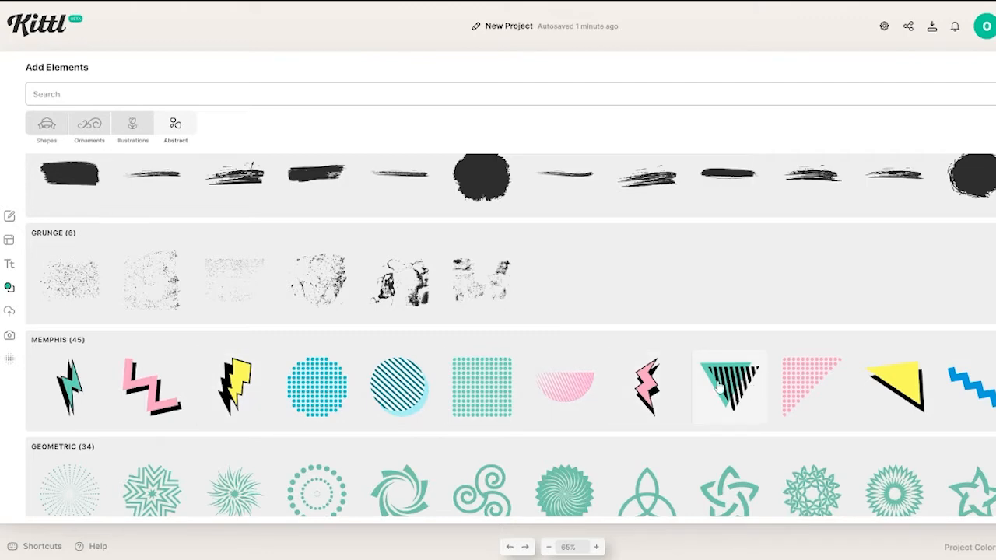
scroll(881, 363, down, 2)
scroll(318, 300, down, 1)
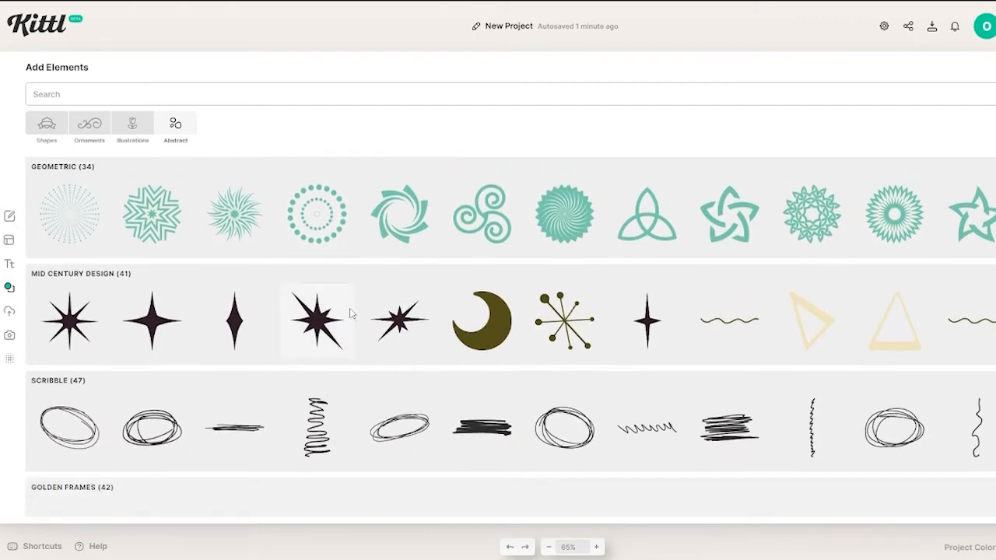
Step: Return to the Shapes category, look through the Logo design templates from Ornate to Outdoor, and collapse the expanded library
click(55, 131)
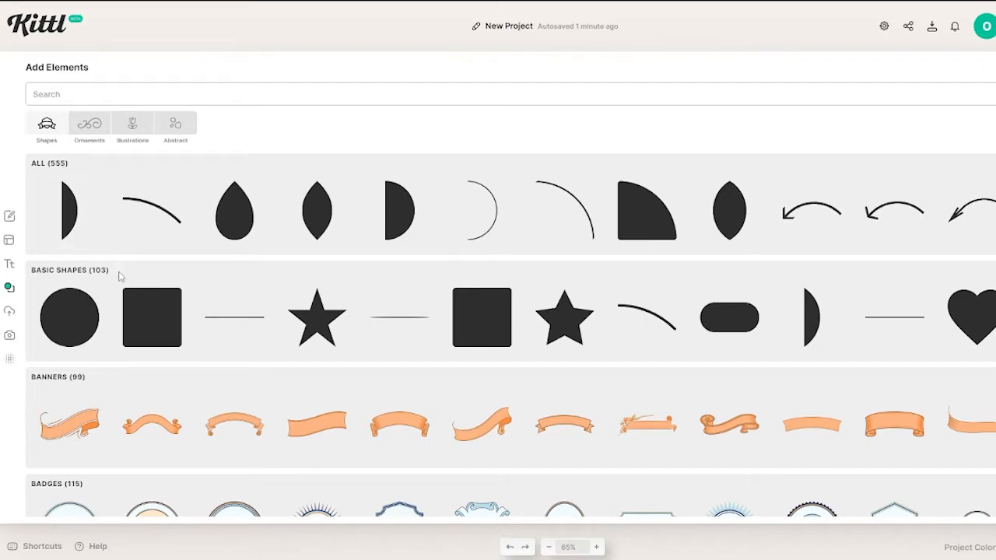
scroll(199, 232, down, 3)
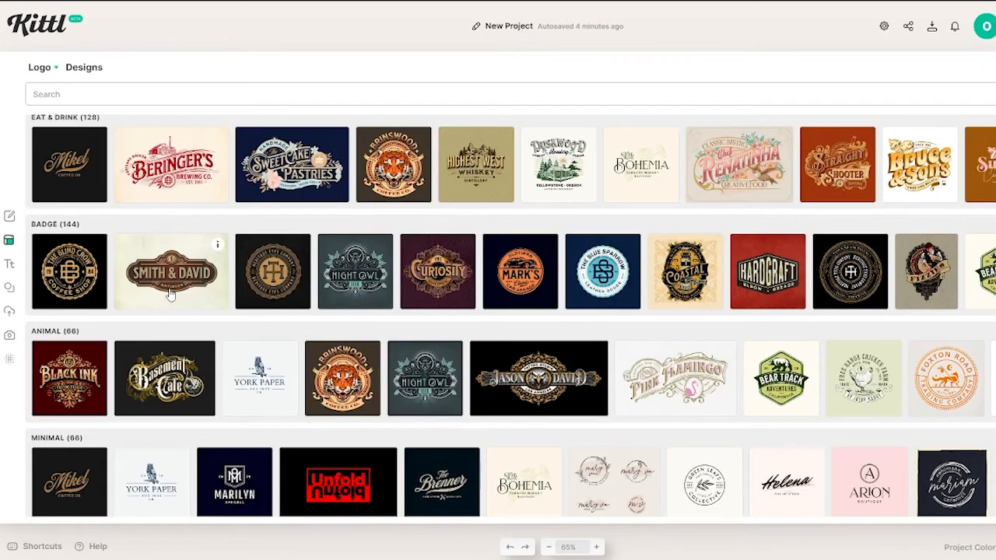
scroll(206, 365, up, 3)
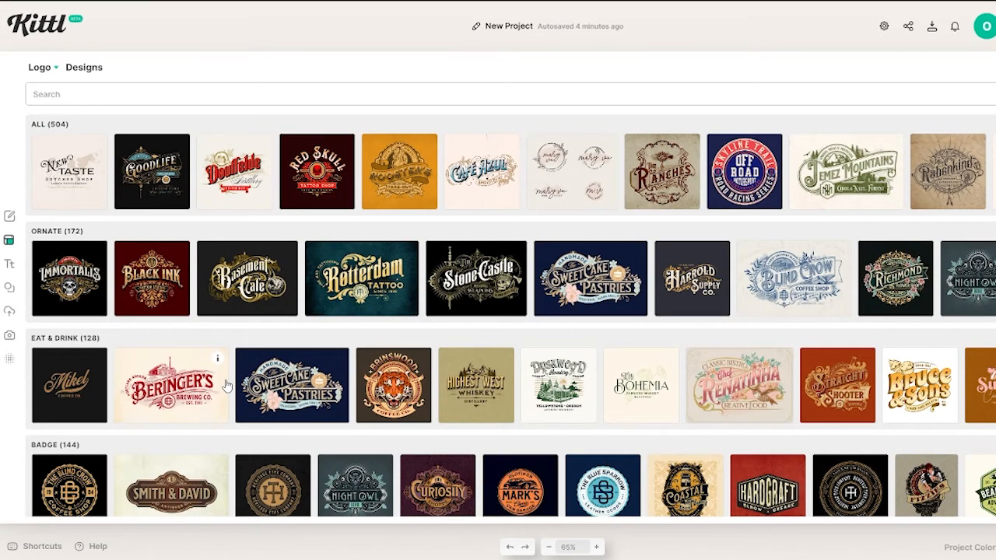
scroll(875, 313, down, 8)
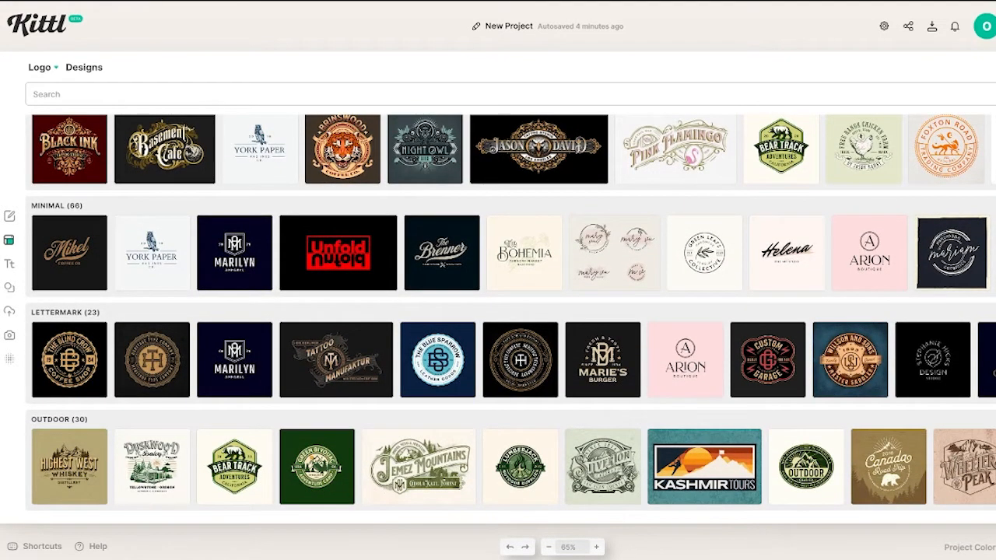
click(994, 287)
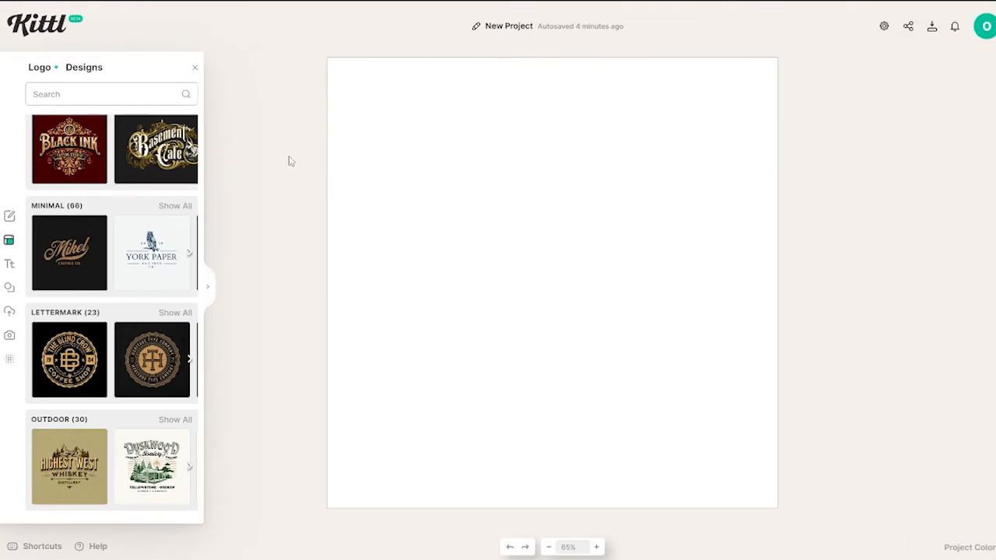
Step: Open the Illustrations elements at full width and add the snake from Detailed Animal Drawings to the canvas
click(11, 287)
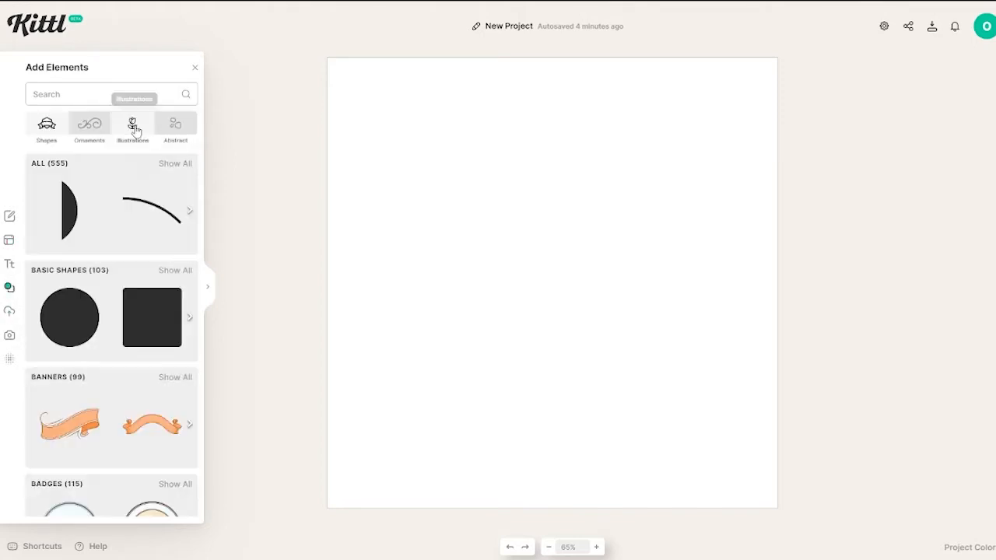
click(132, 126)
click(210, 291)
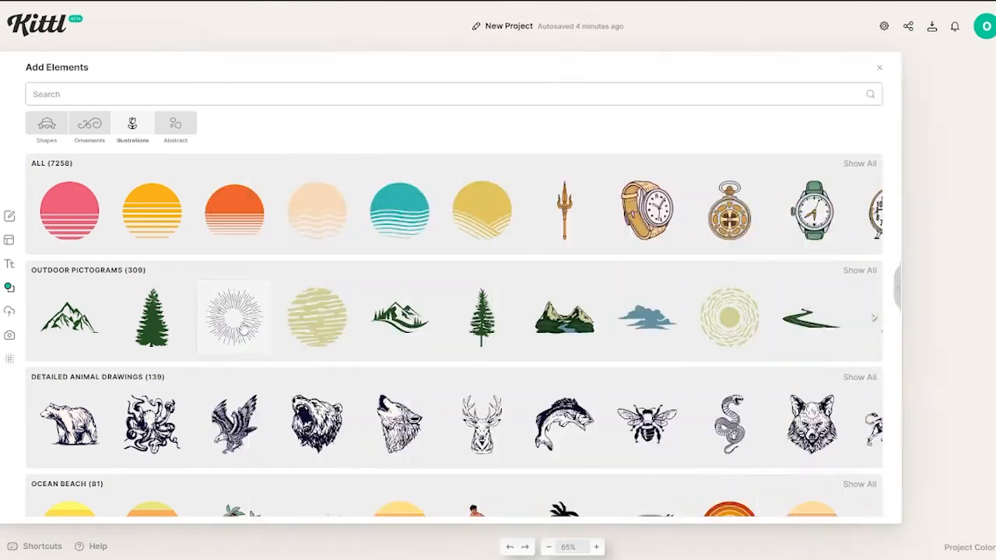
scroll(241, 321, down, 3)
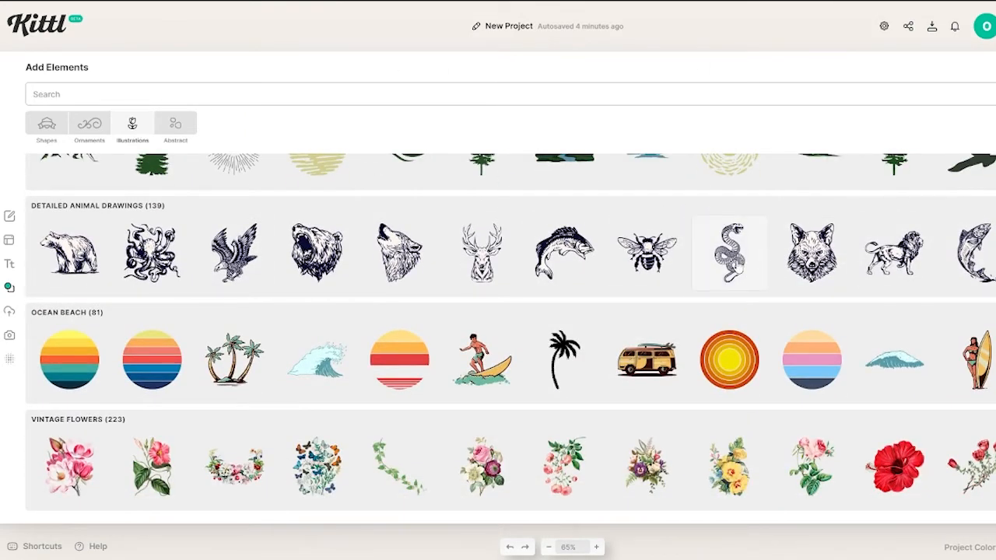
click(731, 268)
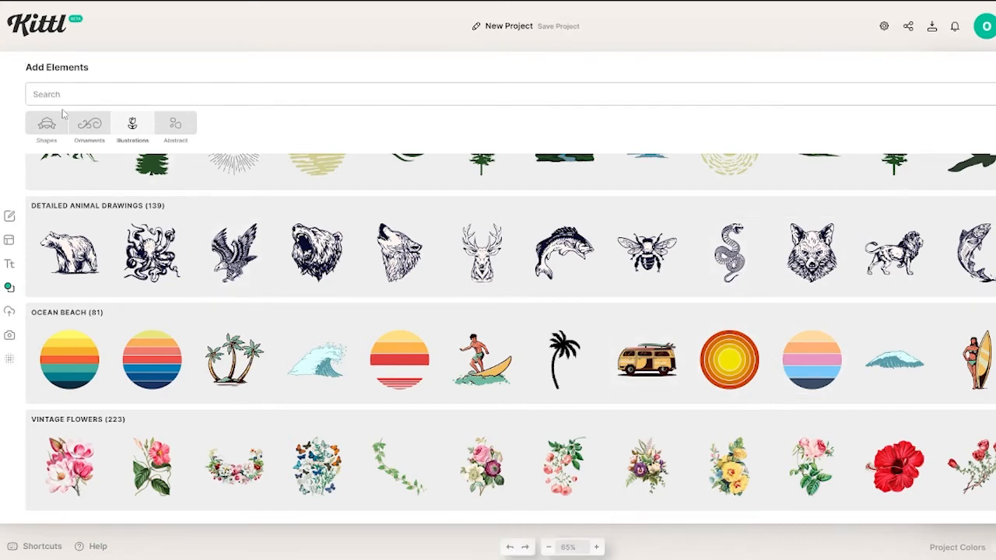
Step: Search the elements for "wings", add the pair of spread feathered wings to the canvas, and close the library
click(95, 89)
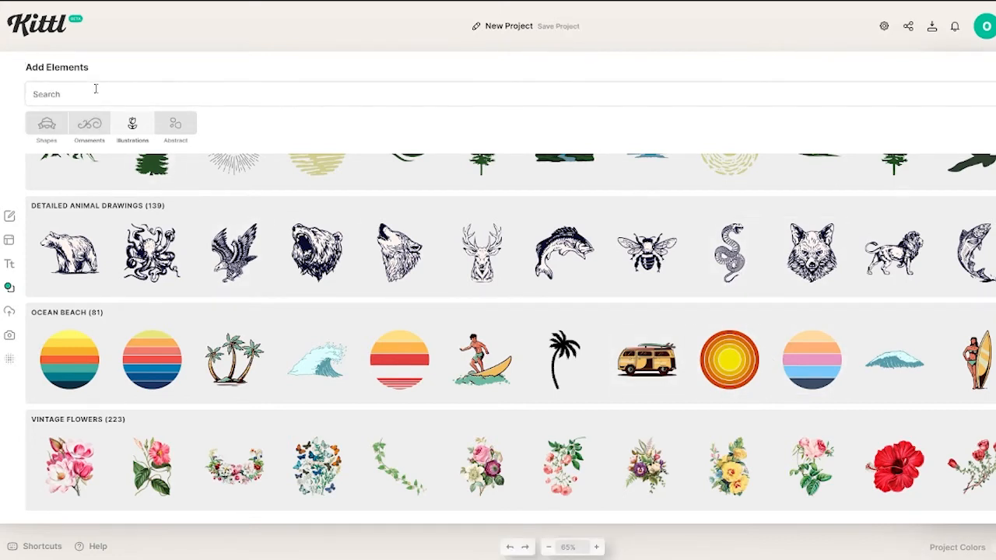
text(wi)
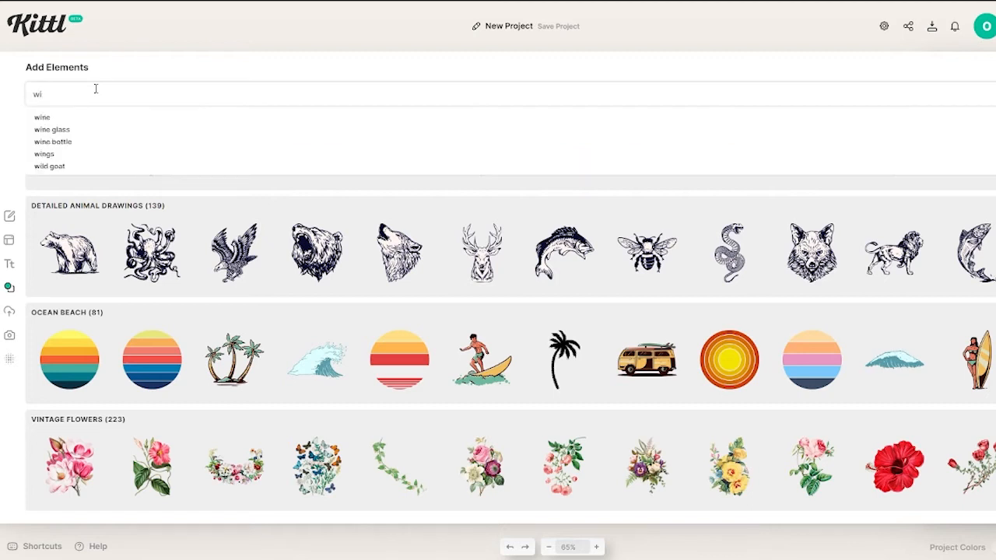
text(ngs)
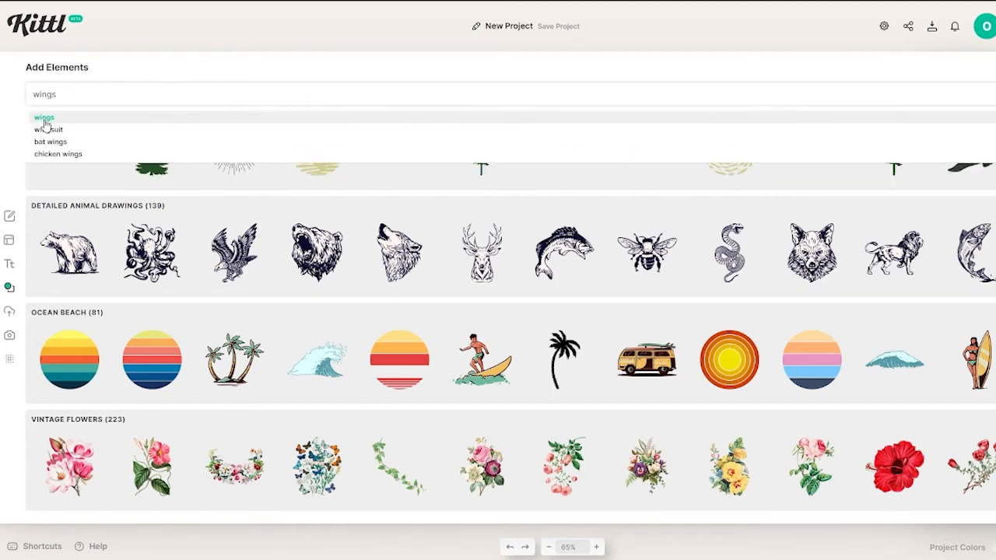
click(45, 126)
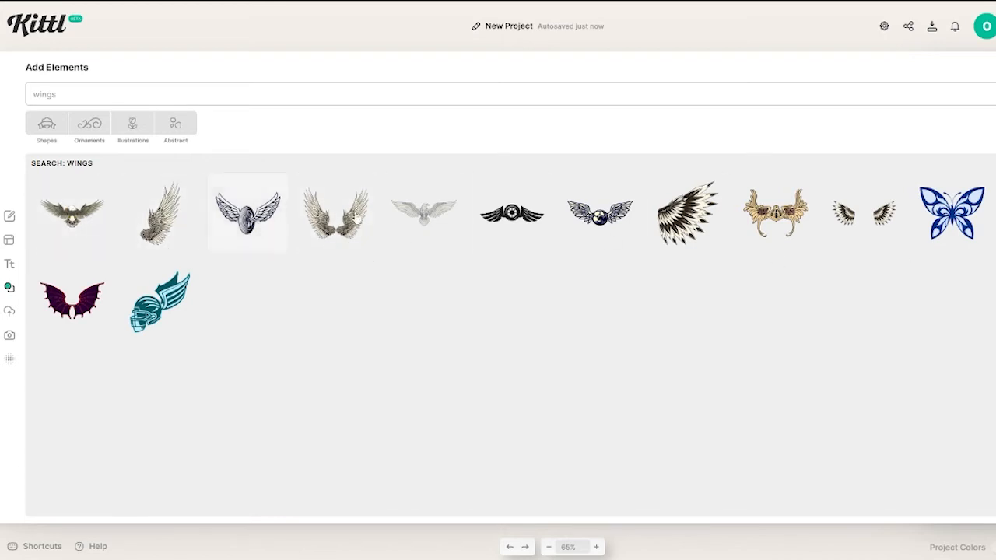
click(327, 224)
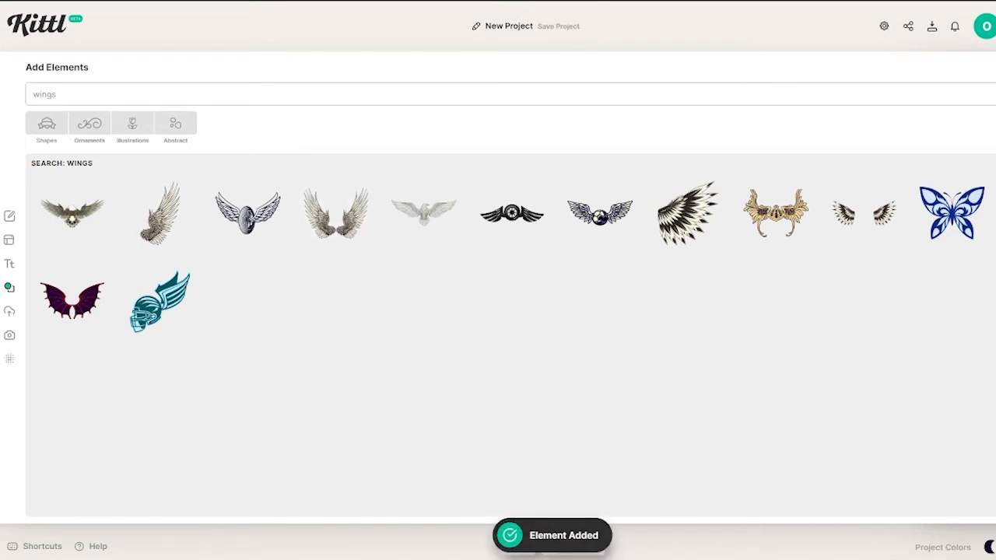
click(981, 68)
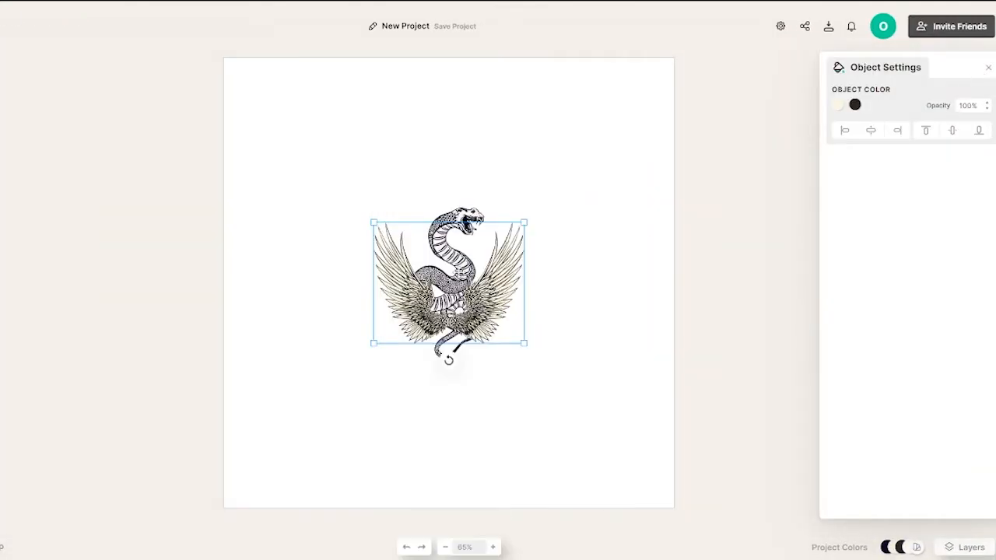
Step: Move the wings up around the snake's upper body and reorder the layers so the wings sit behind the snake
drag(504, 326, 493, 263)
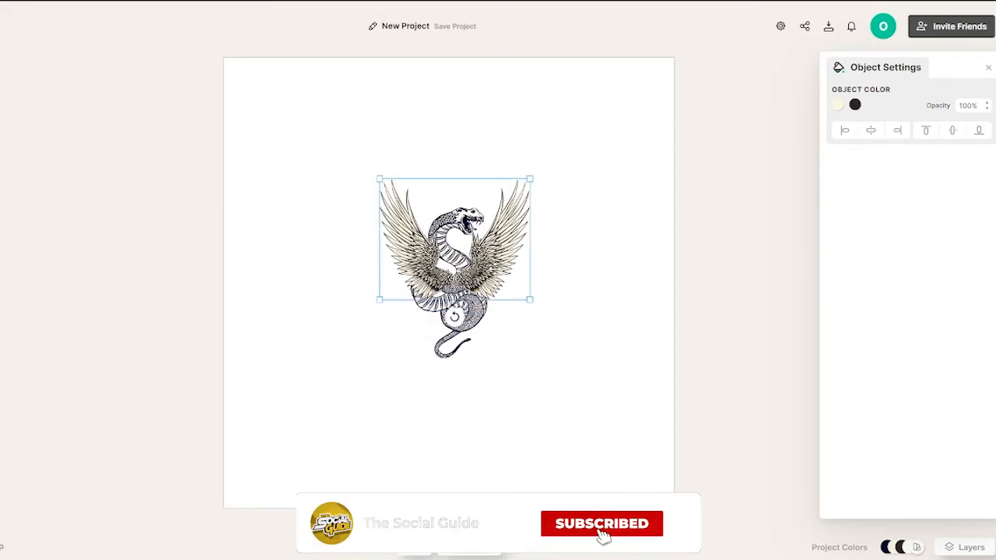
click(964, 547)
drag(885, 406, 882, 433)
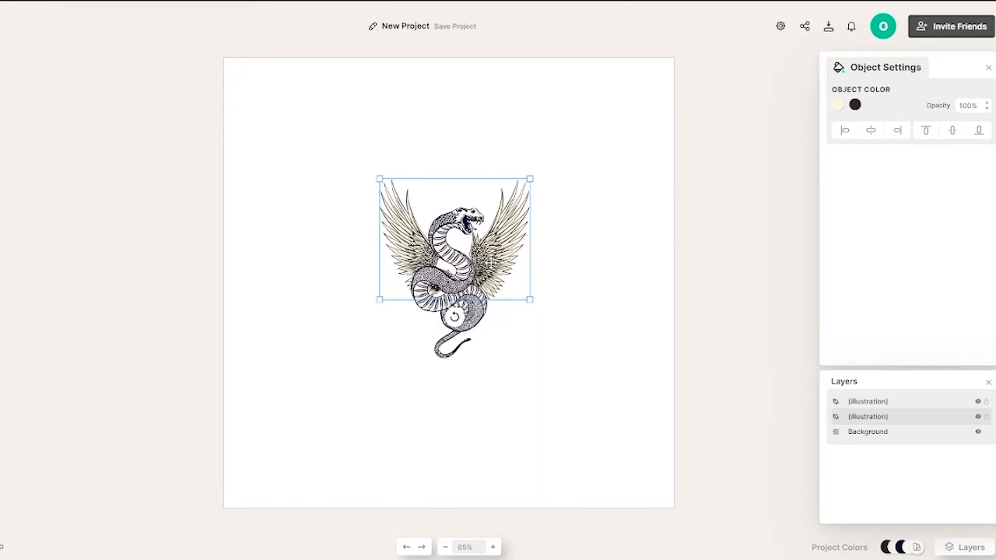
Step: Reposition and enlarge the snake and wings in the upper middle of the canvas, with the wings spreading from behind the snake's body
drag(486, 261, 489, 307)
click(454, 217)
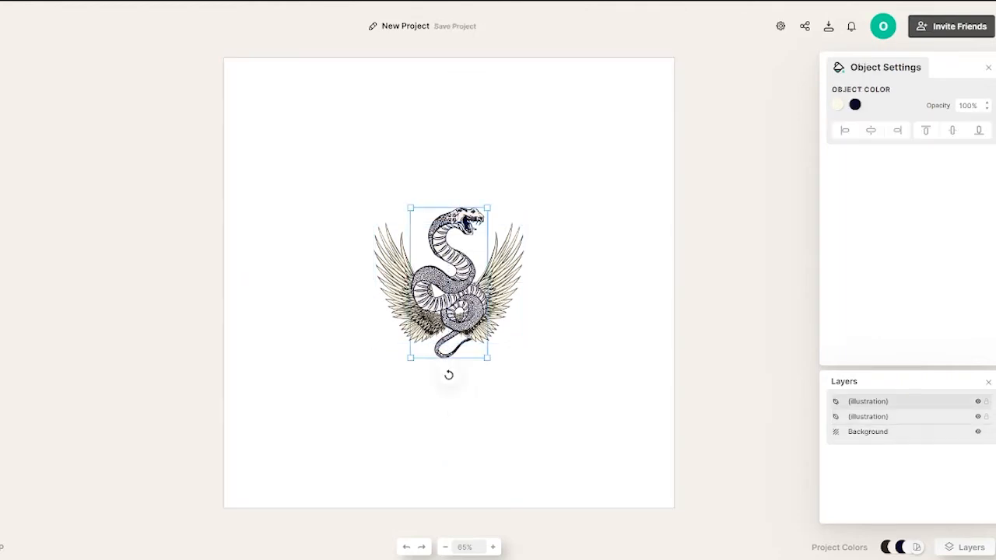
mouse_move(454, 217)
mouse_down()
mouse_move(454, 257)
mouse_move(450, 231)
mouse_up()
click(693, 319)
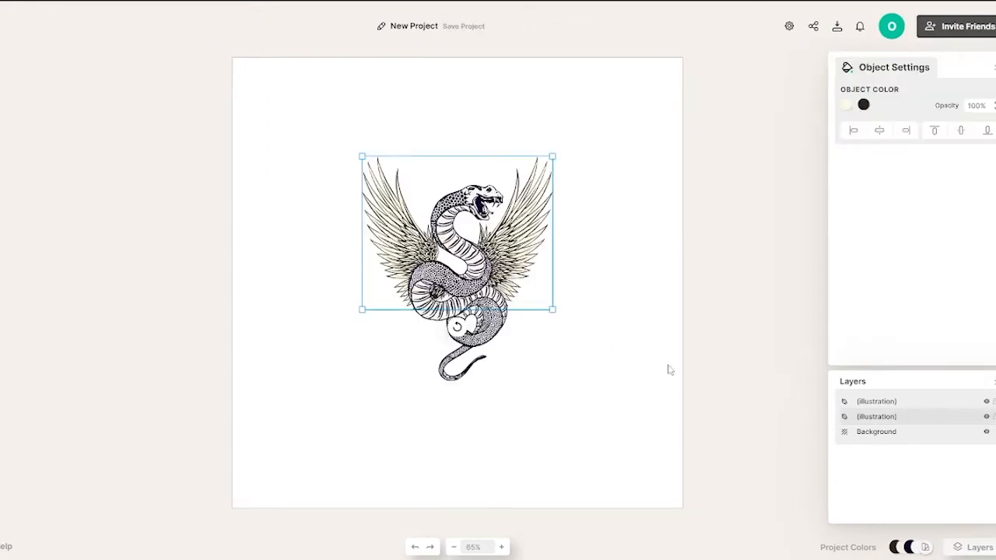
click(806, 329)
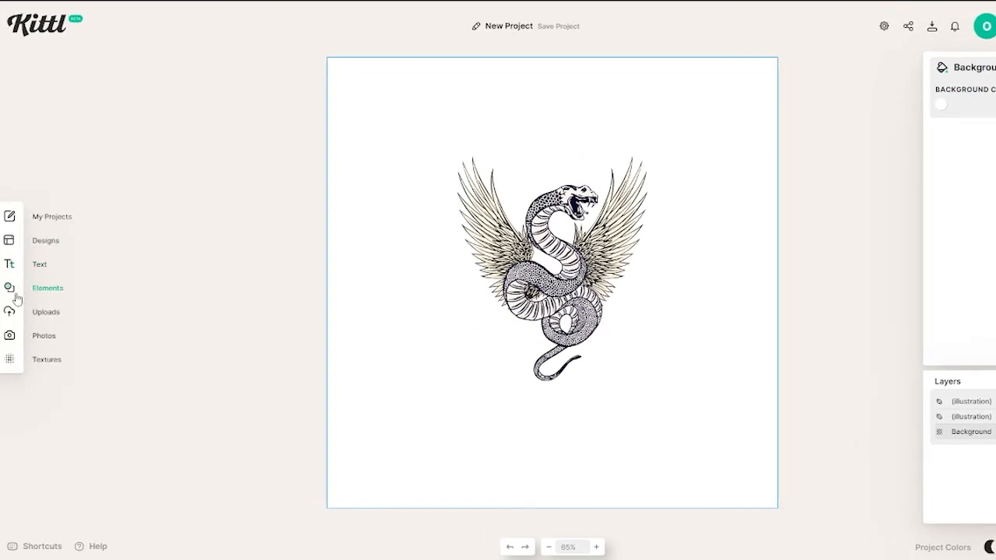
Step: Open the Shapes elements and expand the library to full width
click(14, 293)
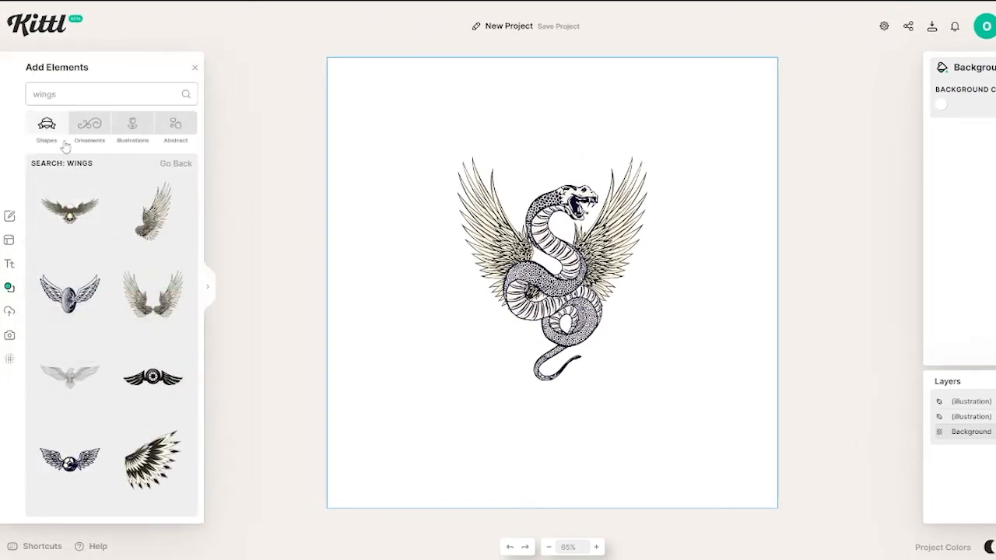
click(47, 126)
scroll(89, 262, down, 3)
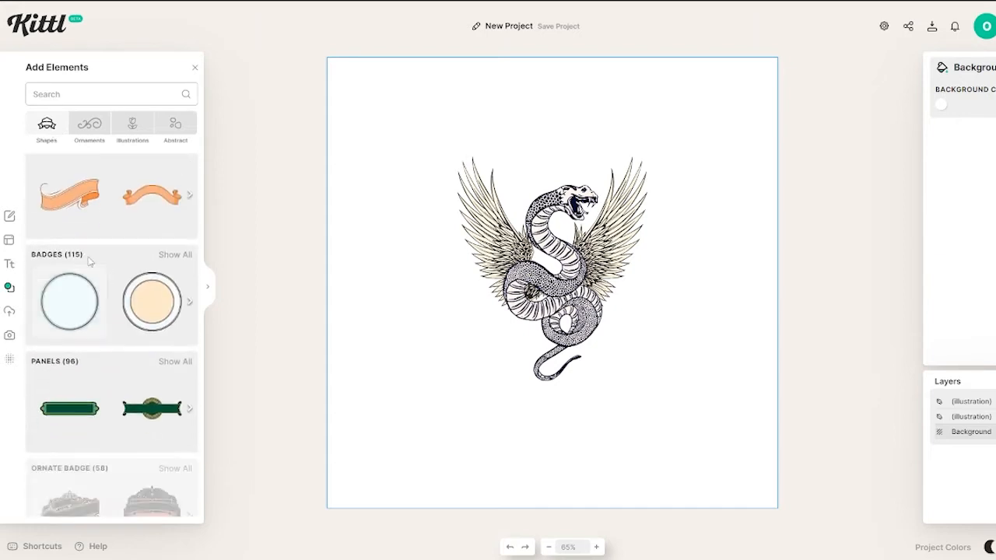
click(206, 288)
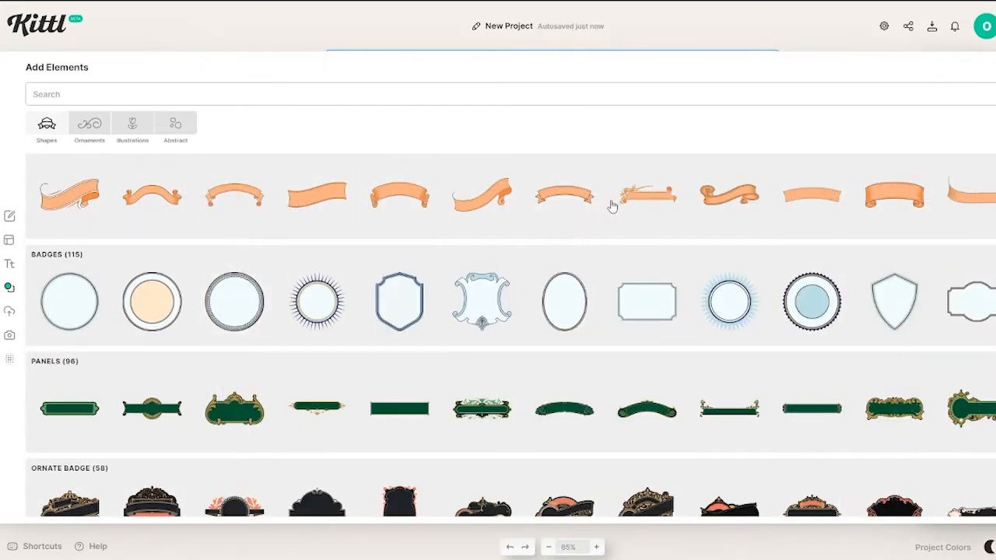
Step: Examine the ribbon banner designs offered in the Shapes library
click(995, 195)
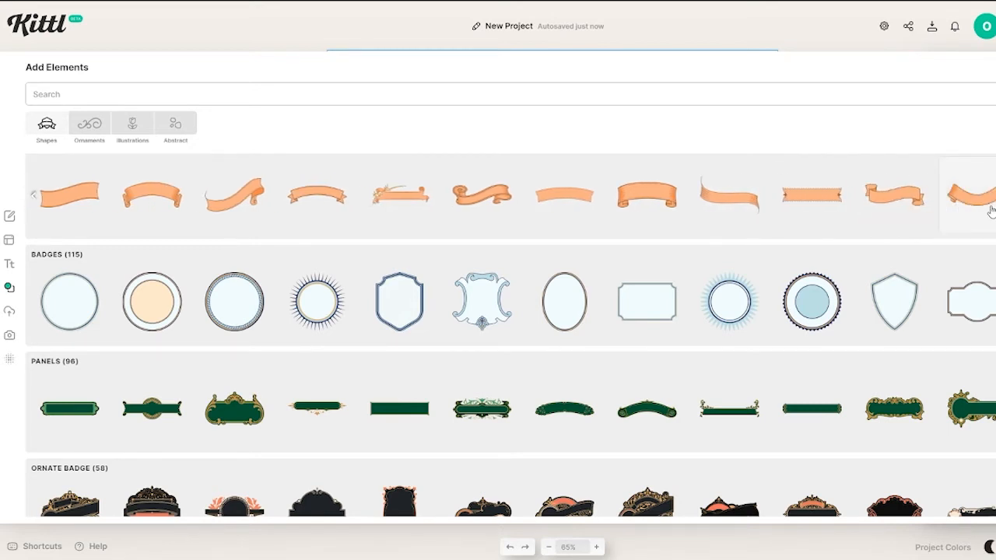
click(994, 195)
click(994, 195)
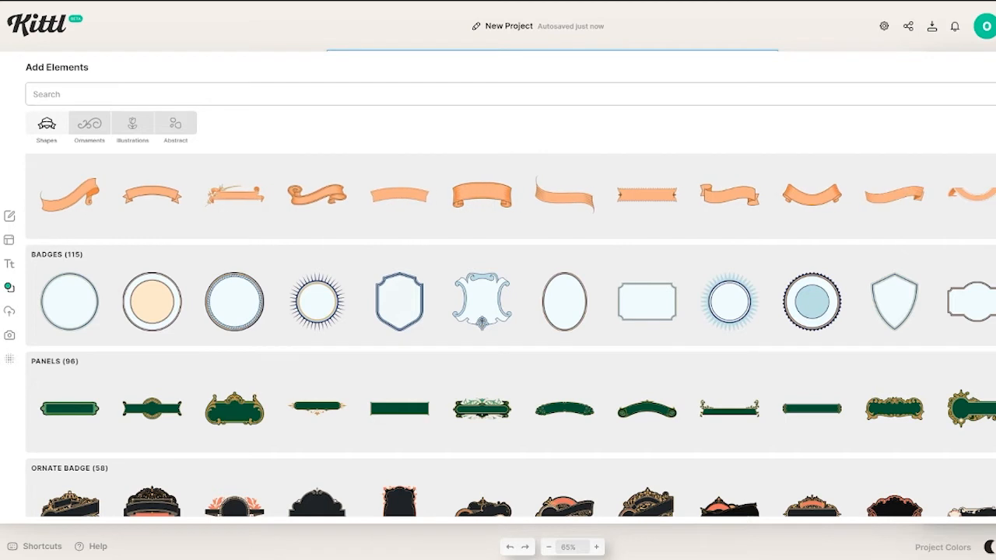
click(994, 196)
click(995, 196)
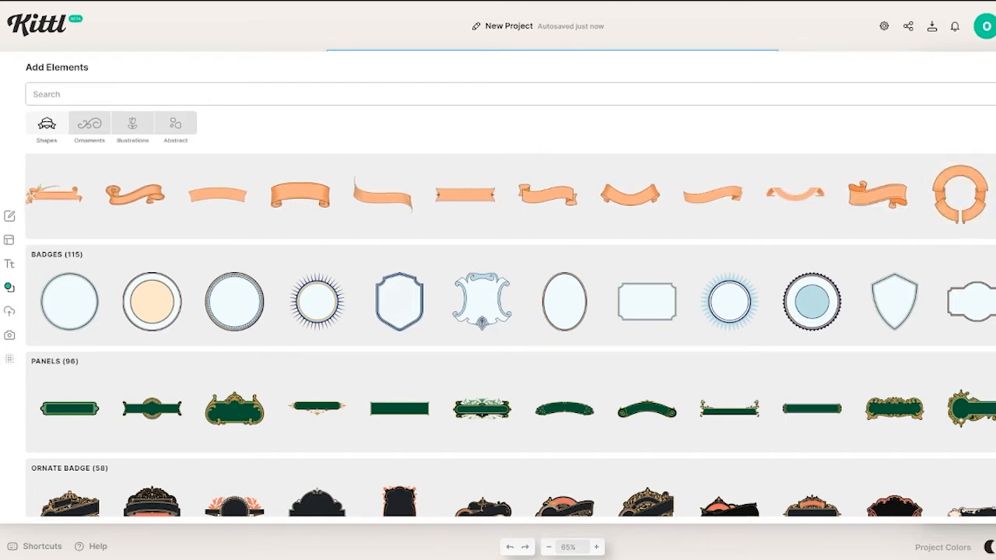
click(994, 195)
click(994, 195)
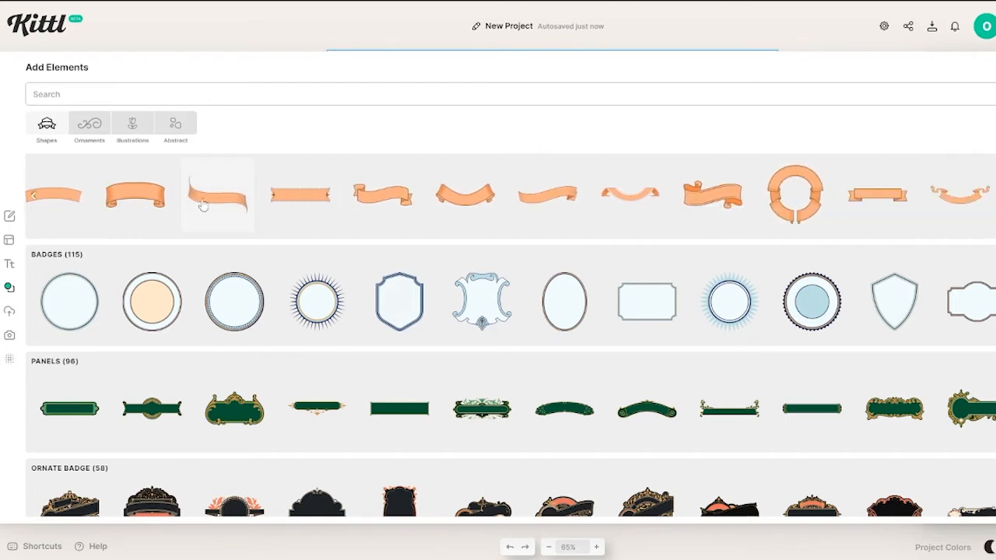
click(35, 200)
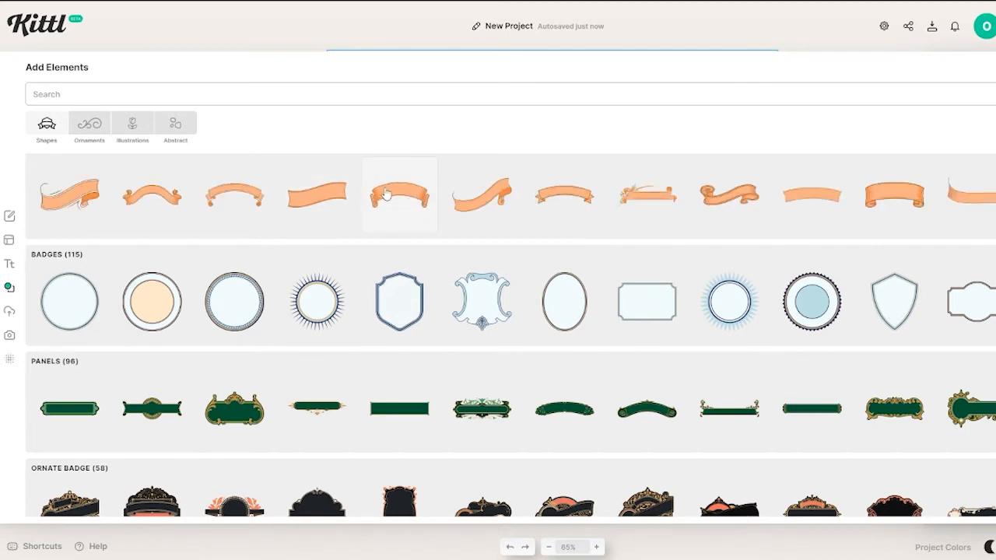
Step: Add the downward-curving ribbon banner with folded ends to the canvas and close the library
click(994, 196)
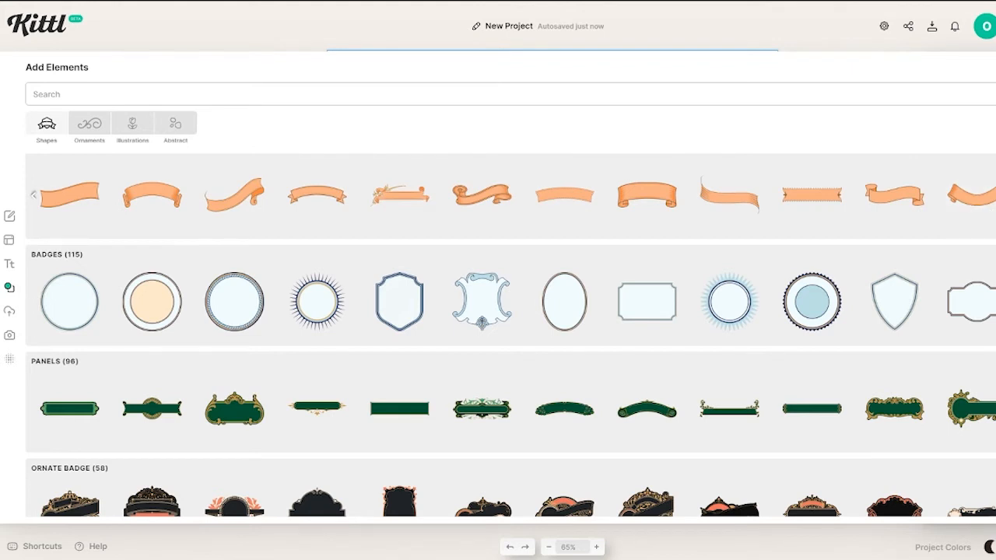
click(988, 199)
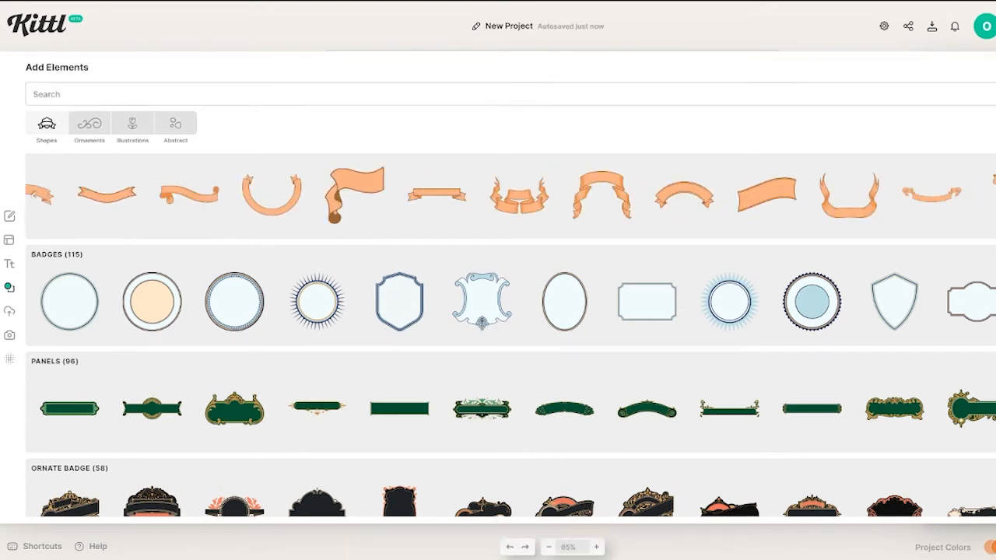
click(988, 67)
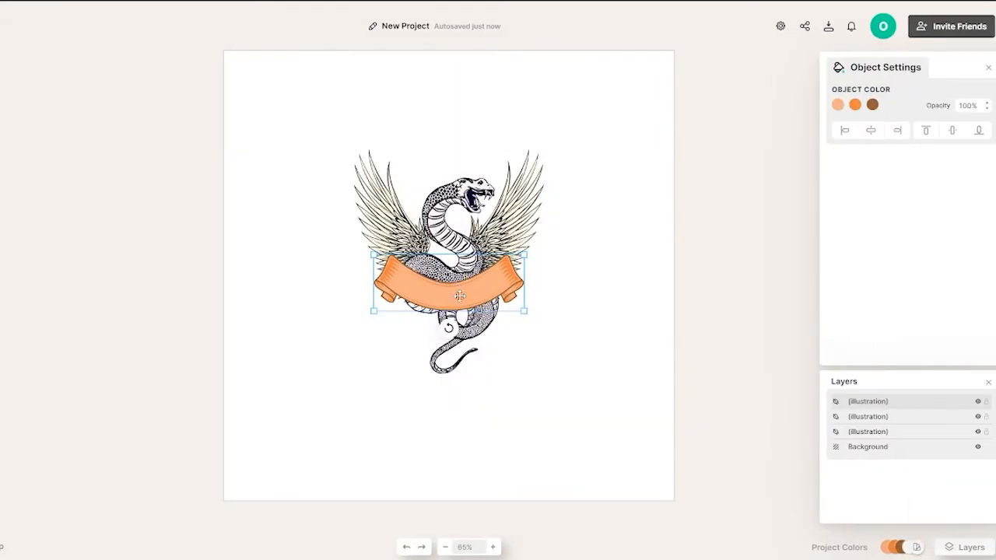
Step: Duplicate the orange banner, placing the copy above the snake's head and the original below its tail
key(ctrl+d)
drag(459, 301, 463, 135)
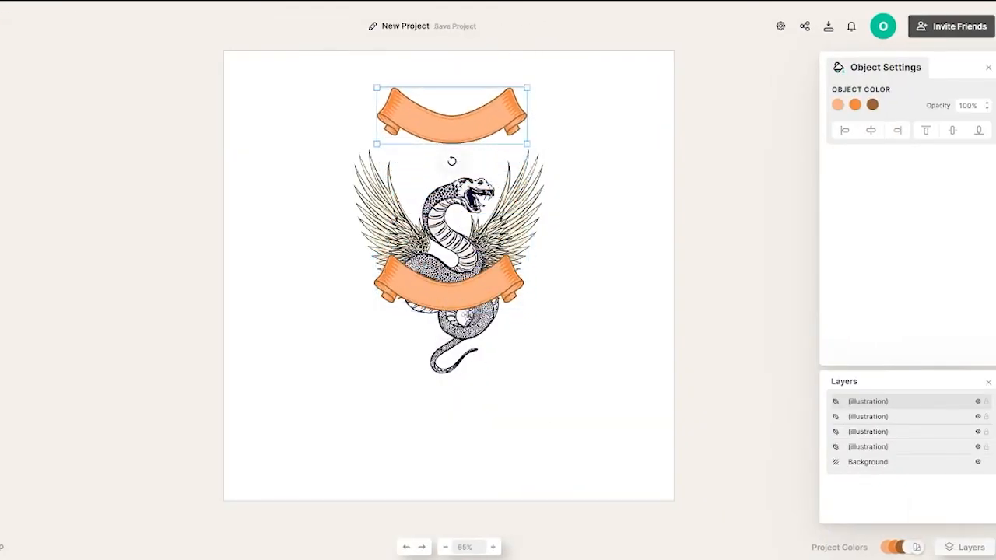
drag(460, 285, 462, 393)
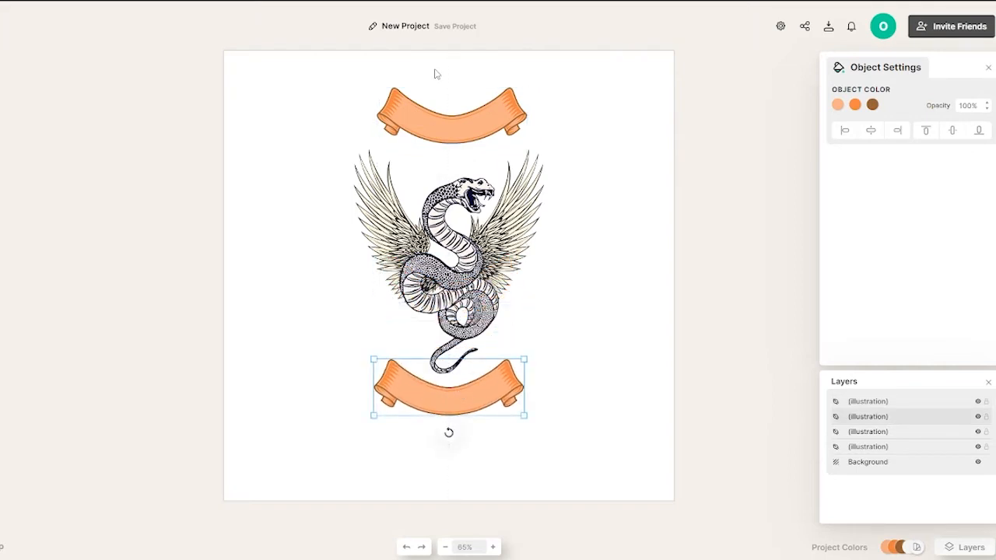
Step: Rotate the upper banner 180 degrees so it arches upward, and bring both banners slightly closer to the snake
click(467, 109)
drag(453, 166, 451, 70)
mouse_move(479, 111)
mouse_down()
mouse_move(494, 103)
mouse_move(483, 132)
mouse_move(485, 113)
mouse_move(476, 115)
mouse_up()
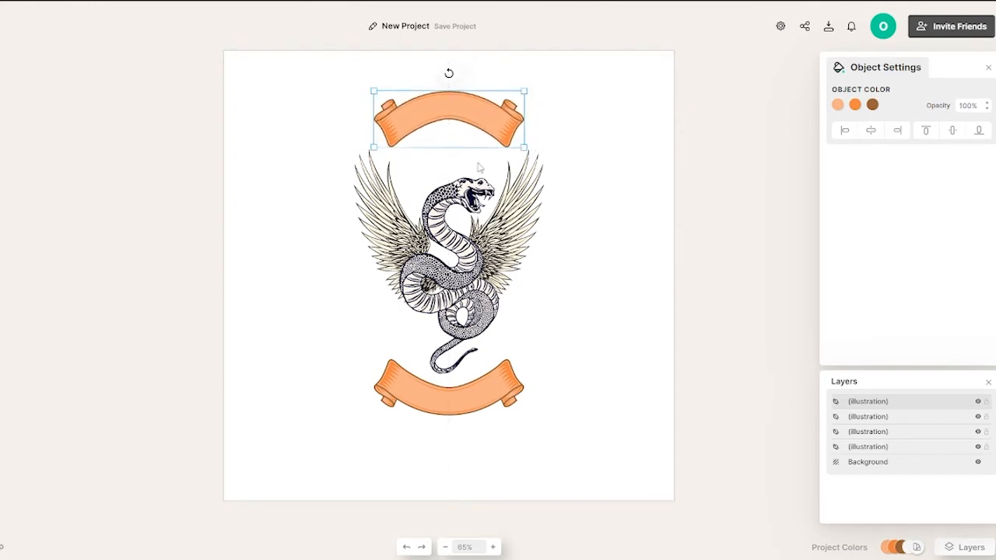
drag(482, 400, 480, 398)
drag(470, 109, 473, 117)
click(601, 190)
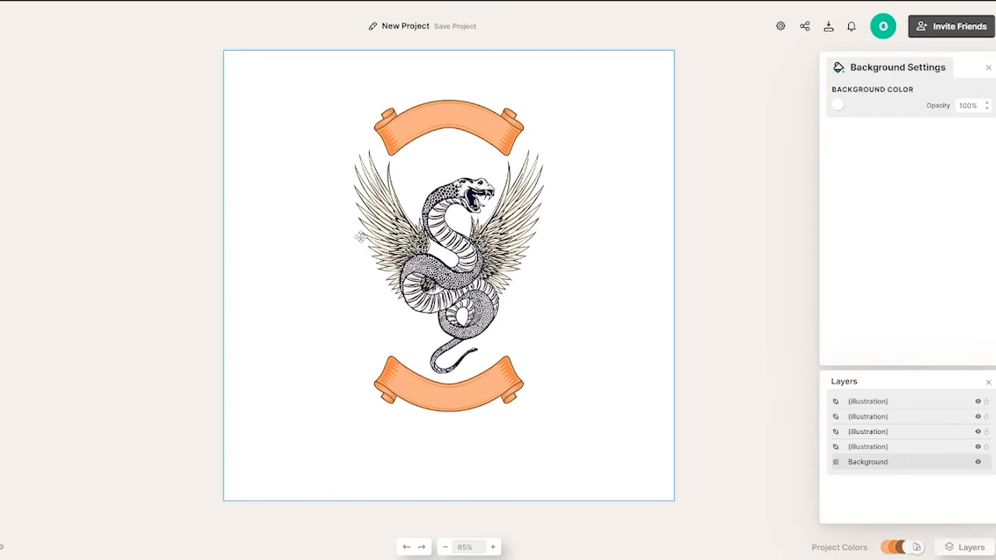
Step: Select the snake, wings and both banners together, scale them down and position them in the middle of the canvas
drag(572, 462, 337, 59)
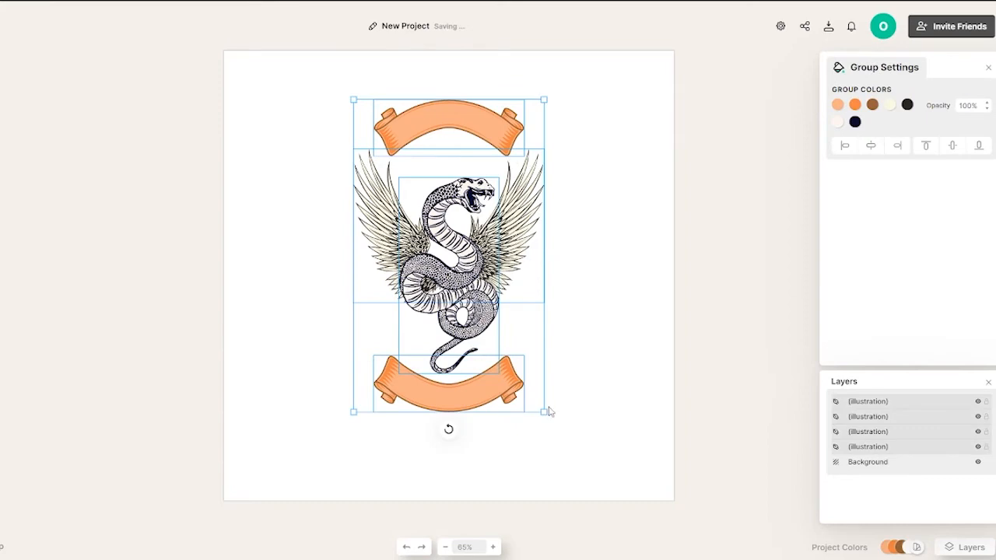
drag(543, 411, 493, 329)
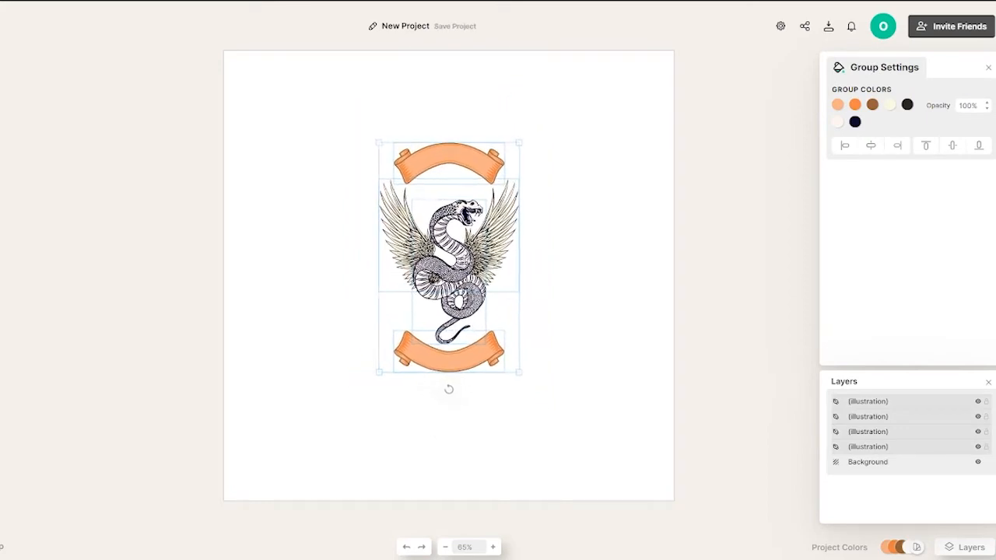
drag(463, 258, 464, 275)
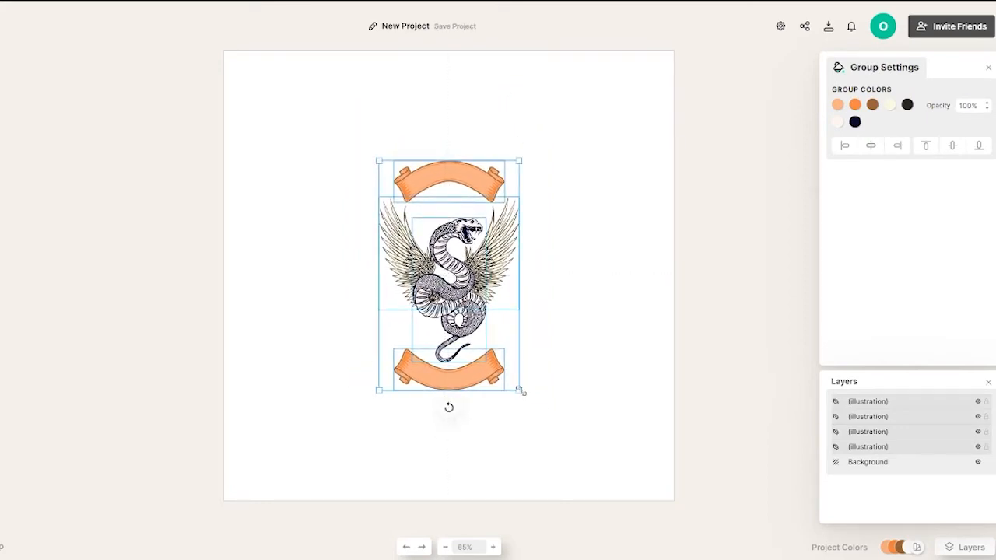
drag(522, 392, 533, 405)
click(500, 358)
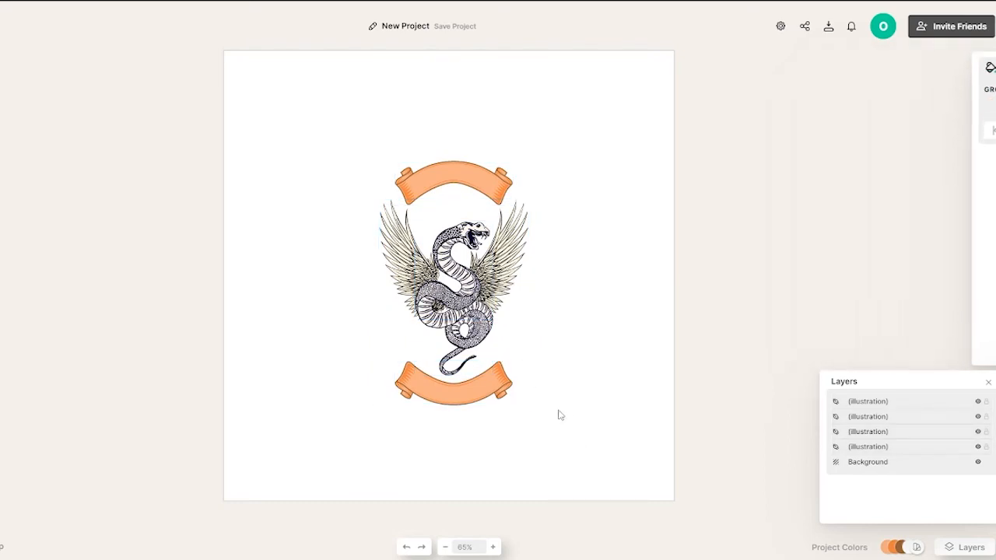
click(569, 343)
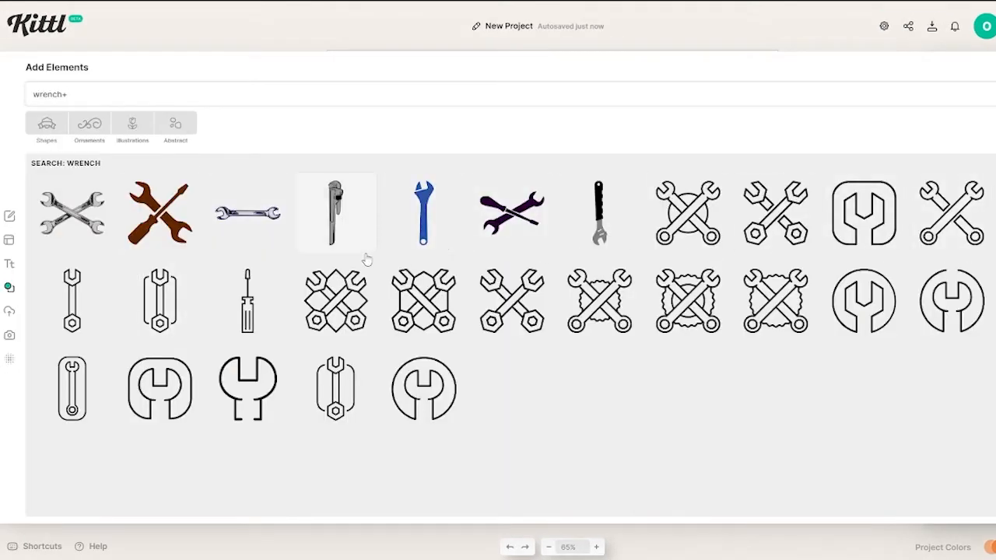
Step: Add two copies of the double open-ended wrench from the "wrench" results and move one to each side of the snake
click(246, 220)
click(245, 219)
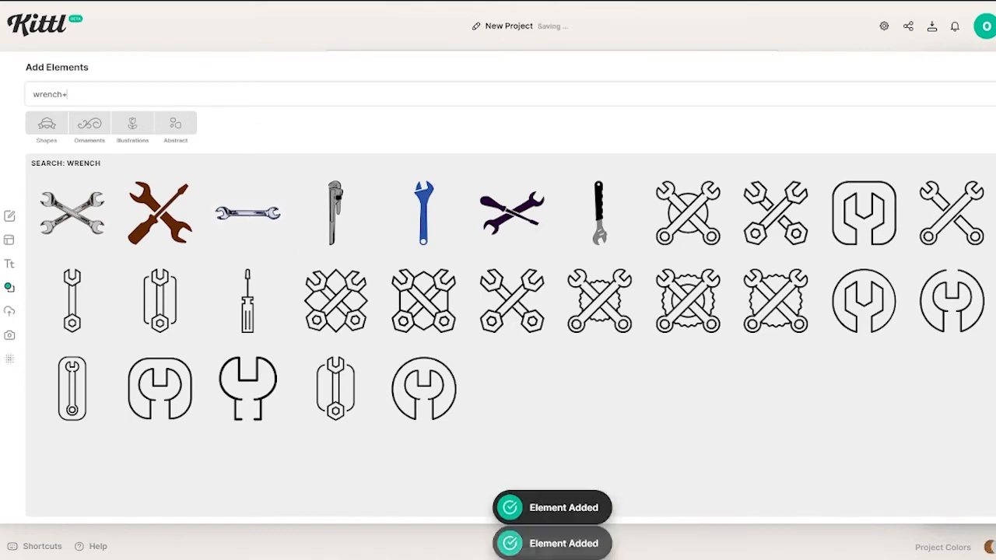
click(995, 67)
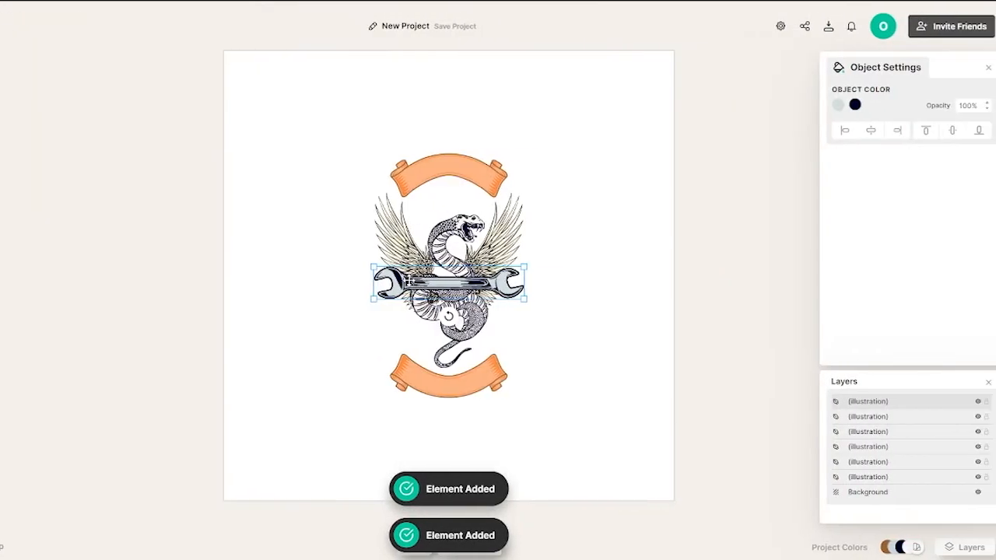
drag(449, 283, 351, 224)
click(451, 283)
drag(478, 282, 596, 265)
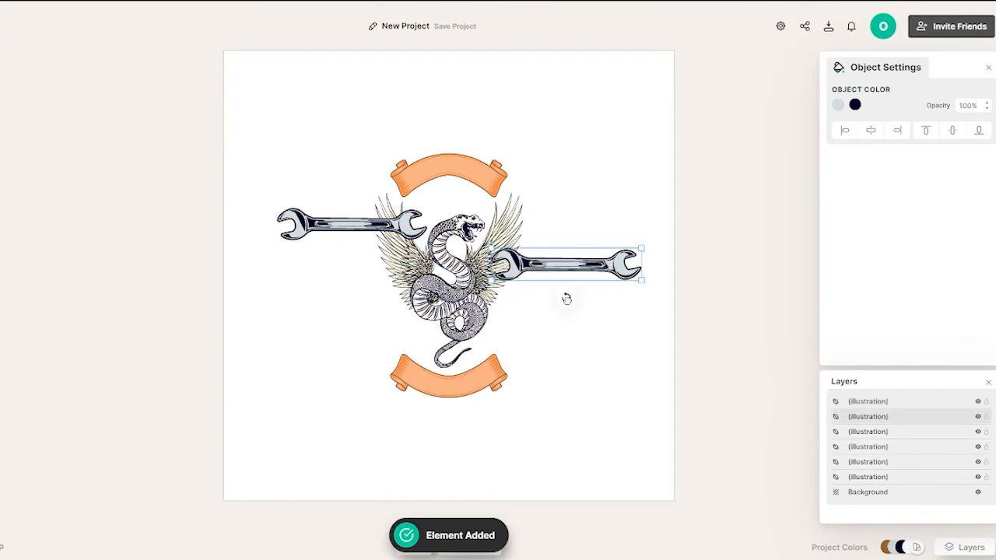
Step: Rotate the wrench on the snake's right side upright, shrink it and place it beside the wing tip
drag(566, 299, 530, 268)
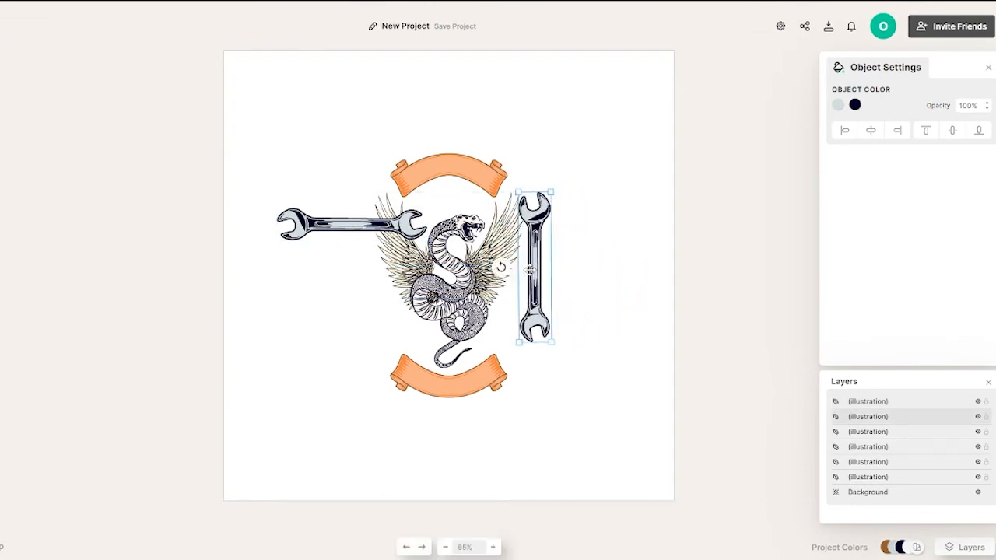
drag(550, 342, 540, 295)
drag(529, 253, 490, 275)
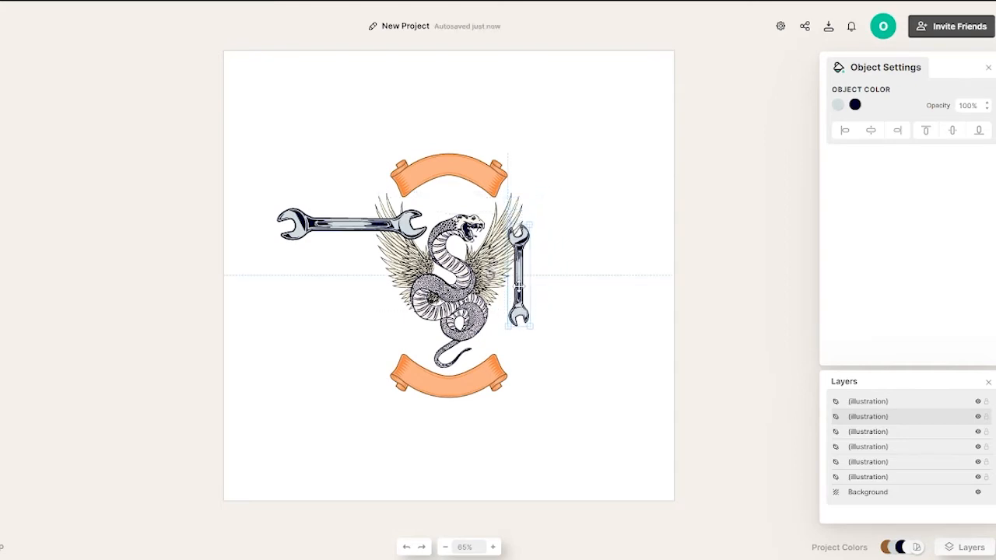
Step: Replace the larger wrench on the left side with a duplicate of the small upright wrench, level with the original
click(337, 227)
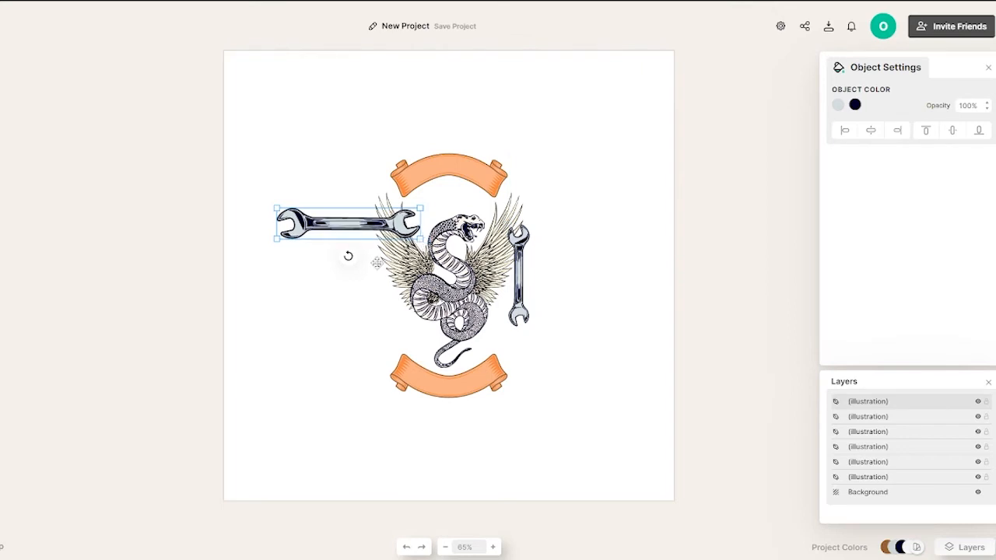
drag(347, 256, 315, 223)
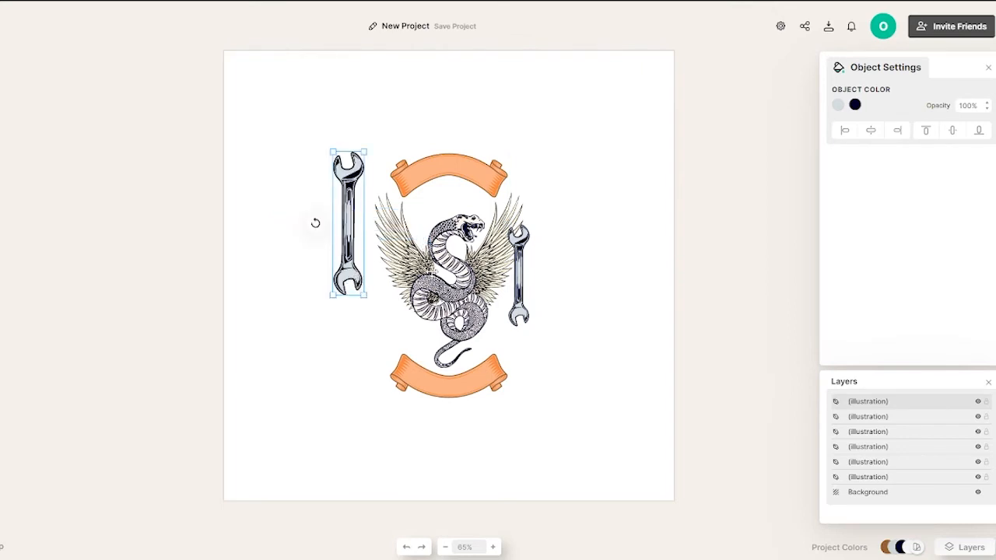
key(Delete)
click(490, 275)
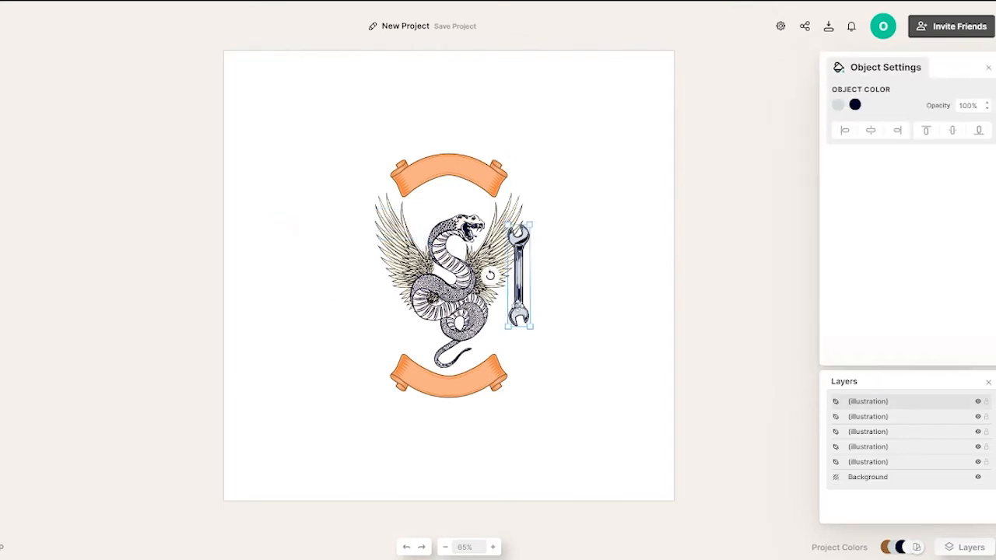
key(ctrl+d)
drag(491, 276, 334, 275)
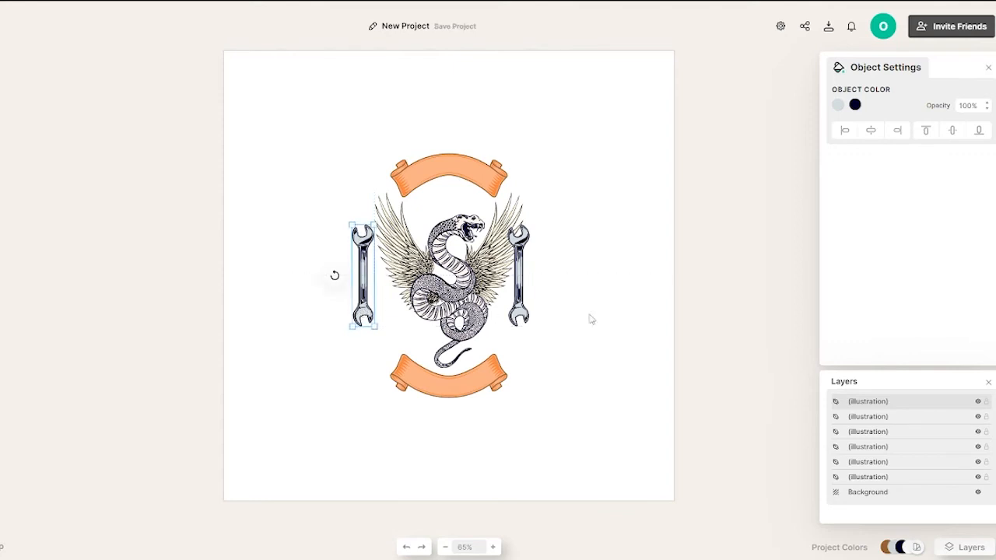
Step: Move the right wrench slightly outward so it clears the wing and mirrors the left wrench's spacing
click(740, 257)
drag(521, 276, 539, 277)
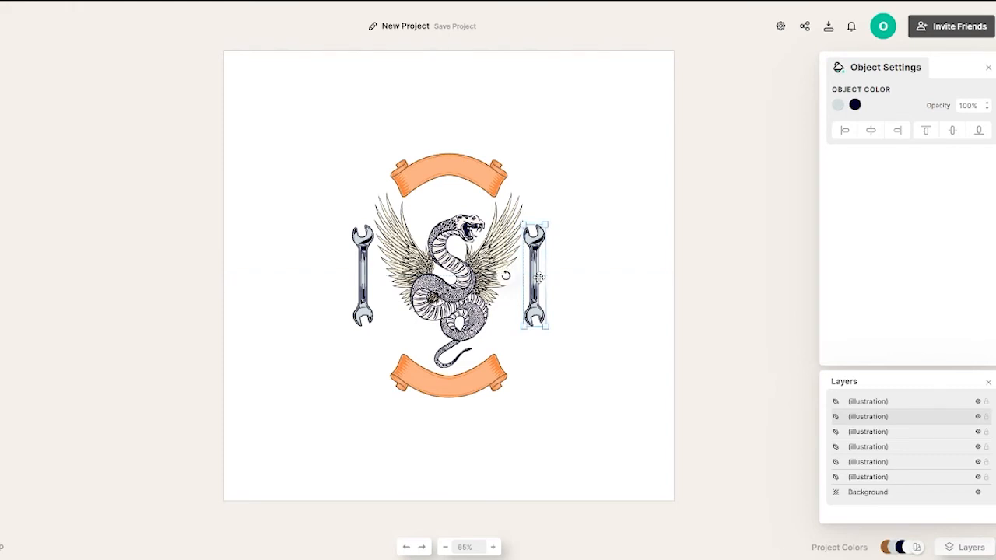
click(719, 286)
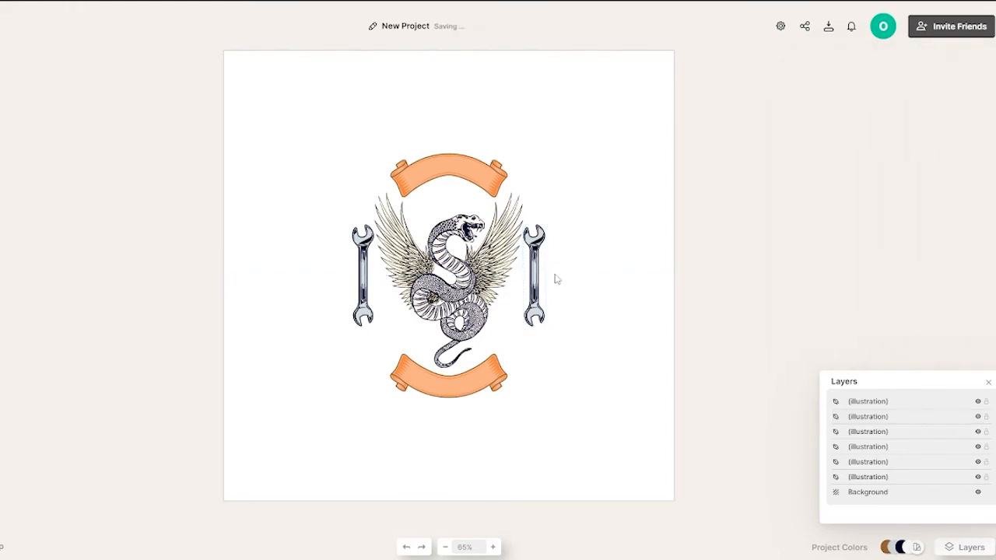
Step: Try enlarging the wings and moving them lower behind the snake so they reach the wrenches
click(520, 281)
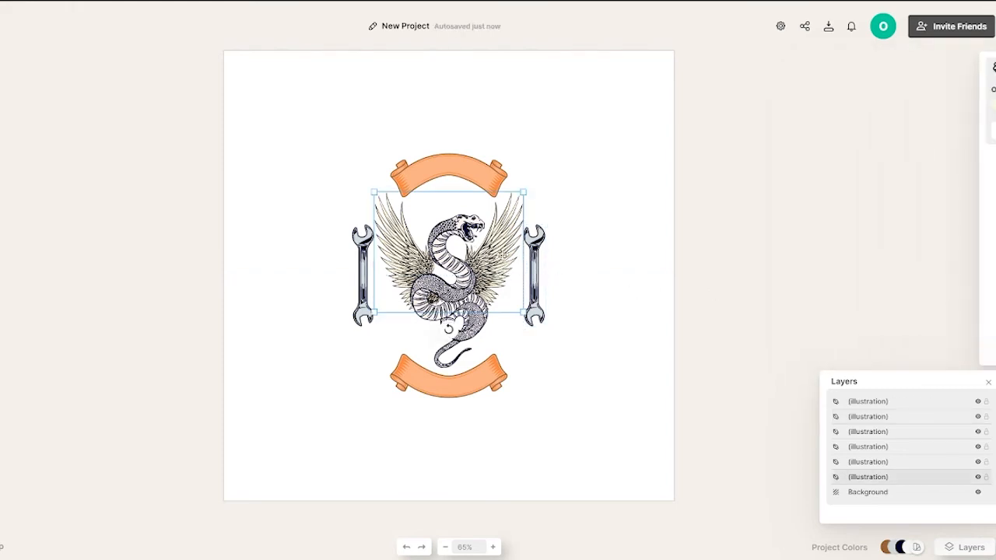
drag(521, 311, 556, 336)
drag(508, 293, 491, 304)
click(722, 279)
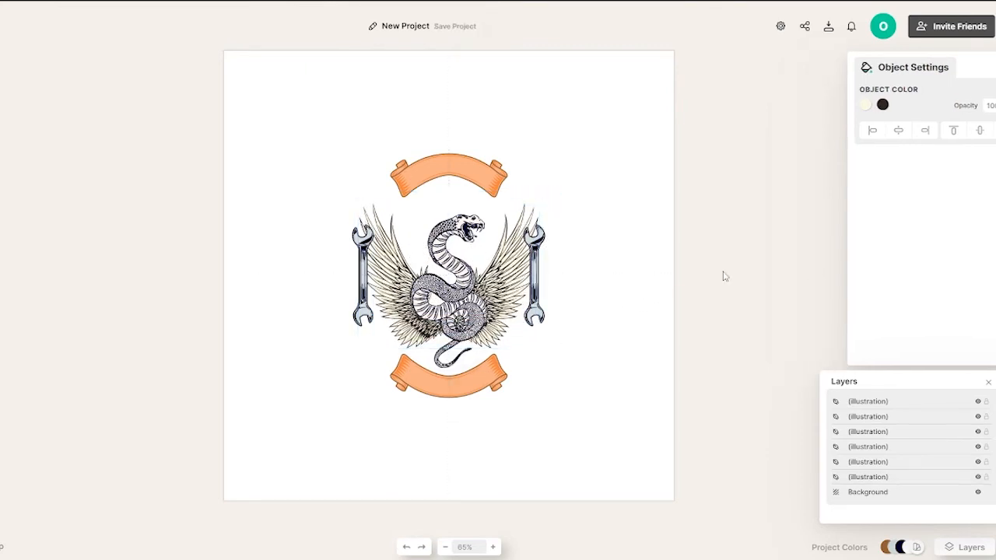
Step: Delete the pair of wings behind the snake
click(513, 292)
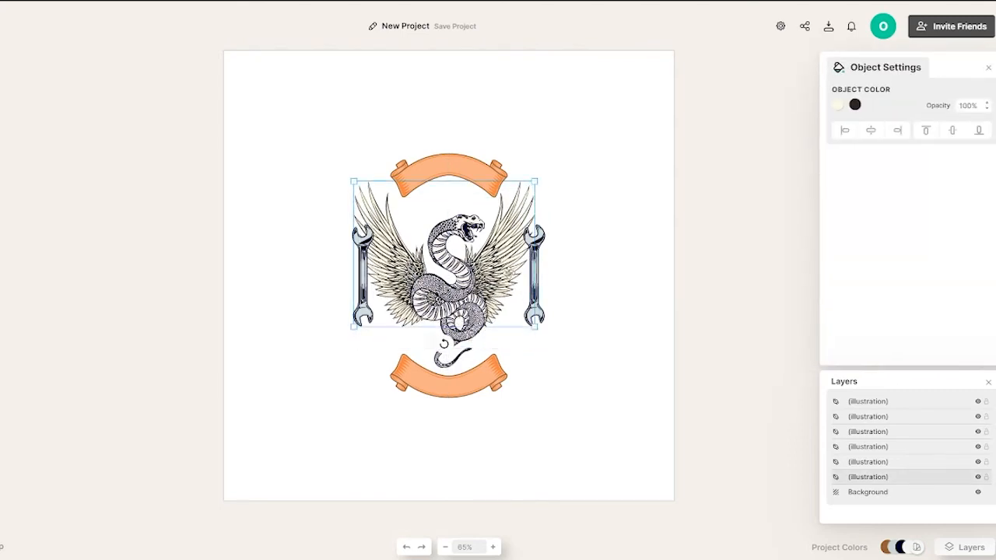
key(Delete)
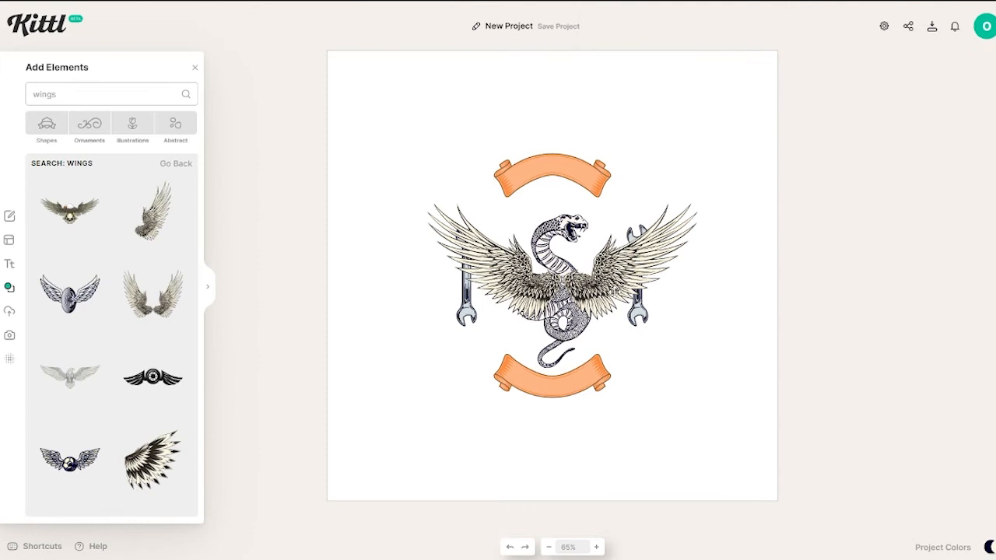
Step: Send both the right and left wings to the back, behind the snake and wrenches
right_click(596, 287)
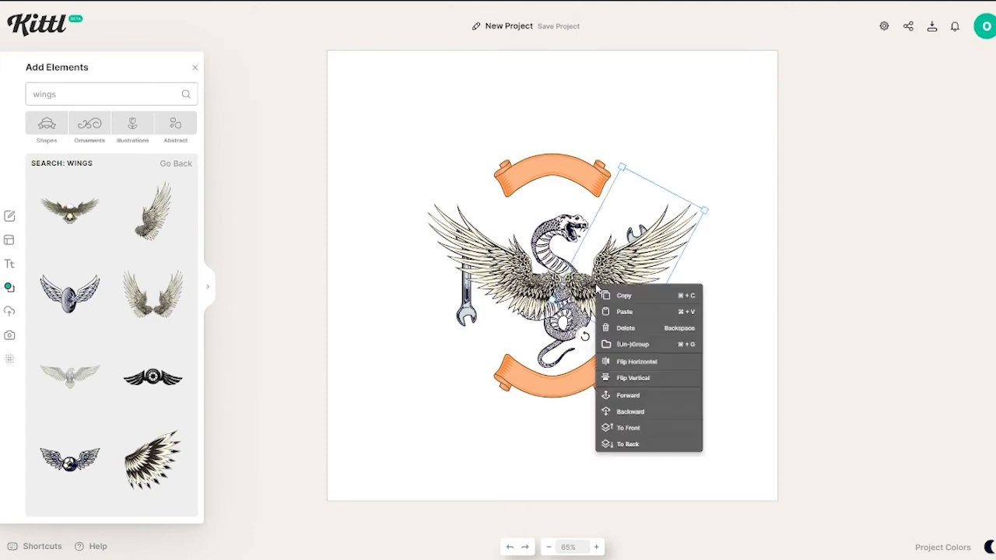
click(648, 445)
right_click(518, 311)
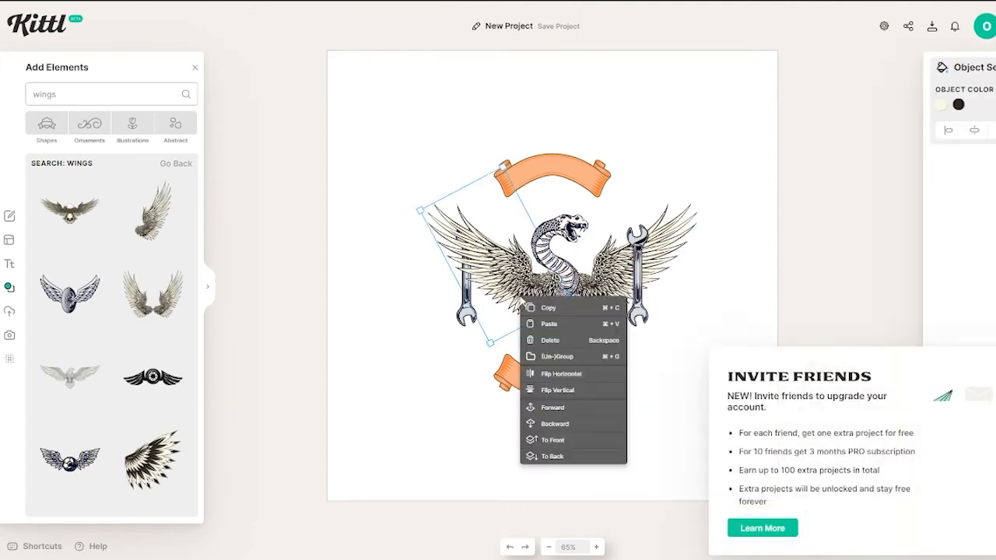
click(563, 458)
click(565, 466)
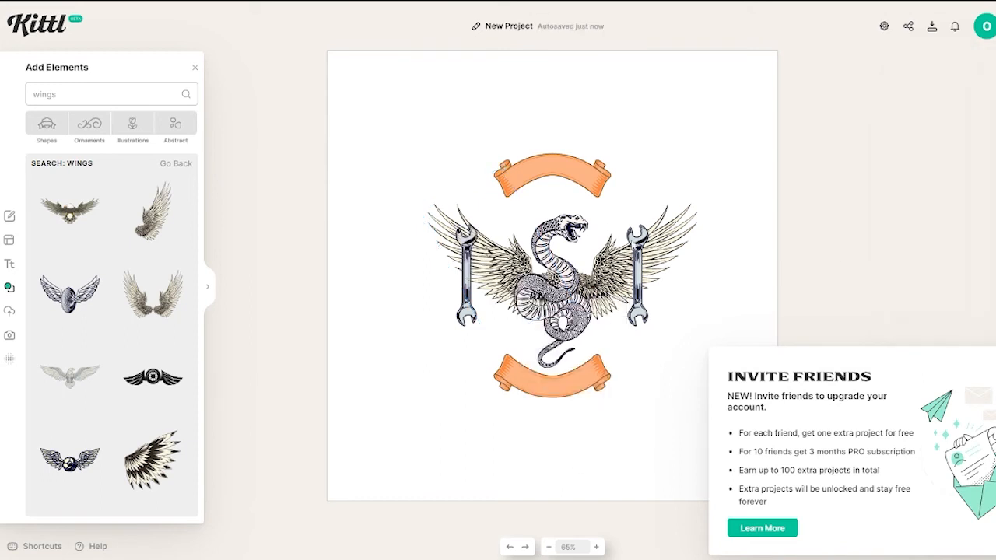
Step: Enlarge the upper and lower ribbon banners to similar widths, keeping them centred above and below the snake
click(574, 175)
drag(611, 198, 572, 202)
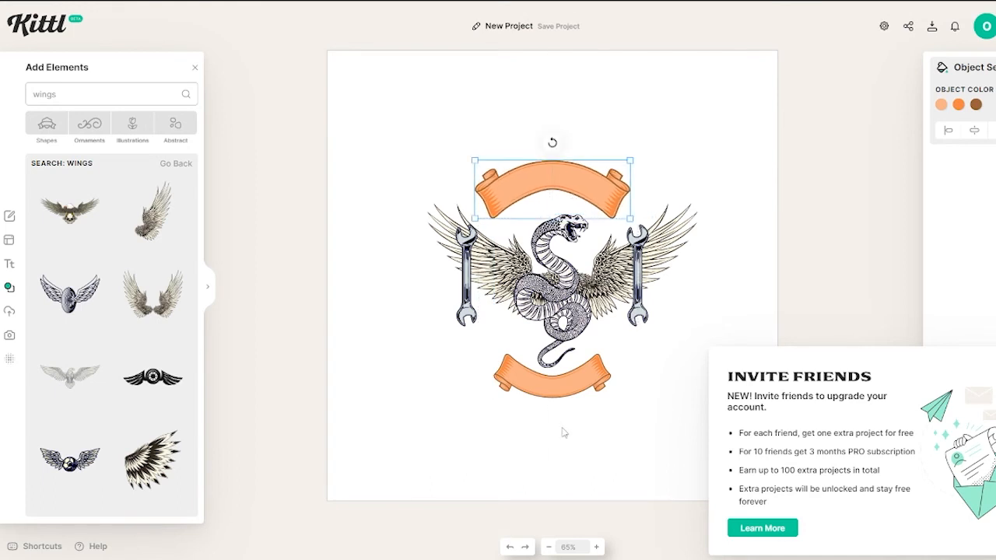
click(566, 391)
mouse_move(611, 398)
mouse_down()
mouse_move(645, 411)
mouse_move(601, 392)
mouse_up()
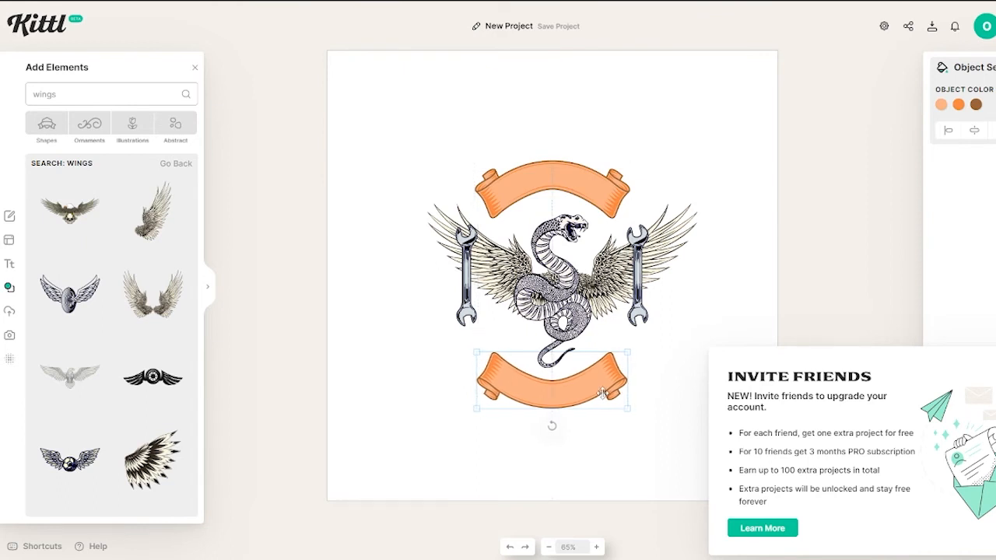
key(Escape)
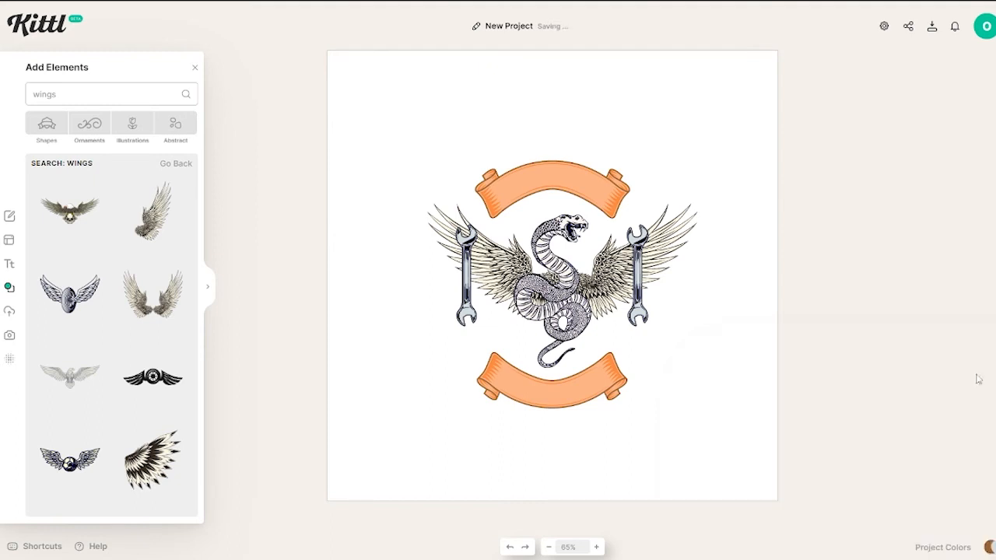
click(977, 378)
Step: Set the snake's dark lines to navy 000434 and recolor the lower ribbon's brown outline with the navy from the document palette
click(542, 242)
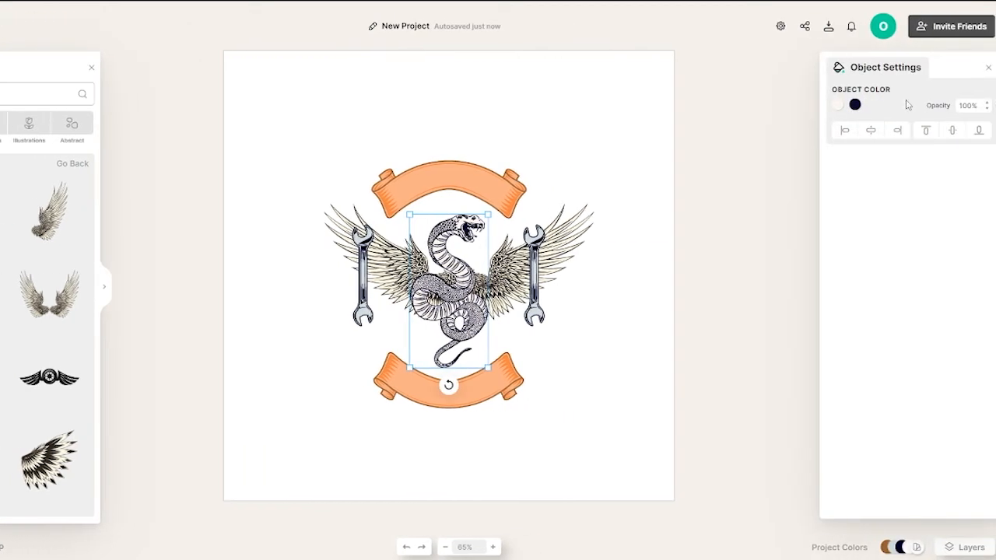
click(855, 104)
drag(810, 215, 838, 213)
click(884, 205)
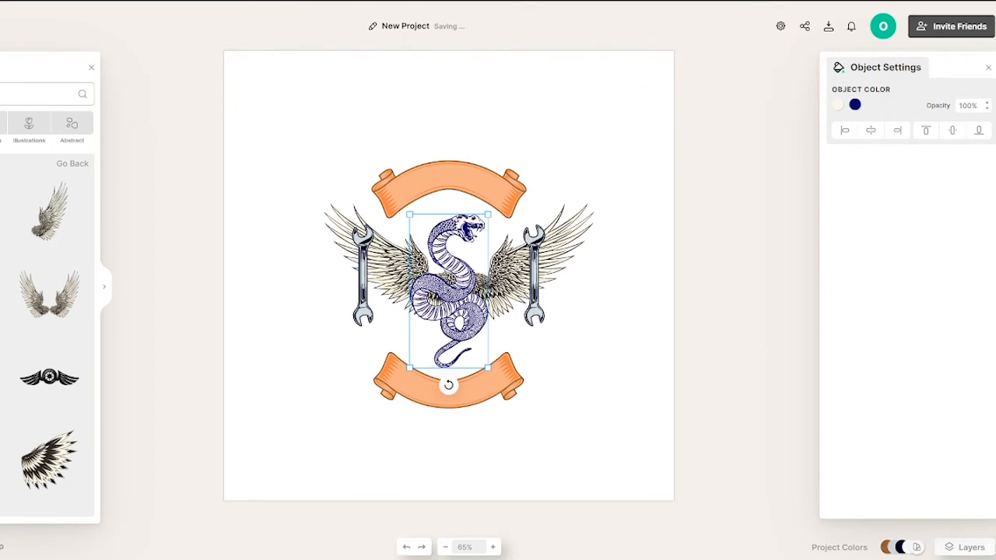
click(855, 104)
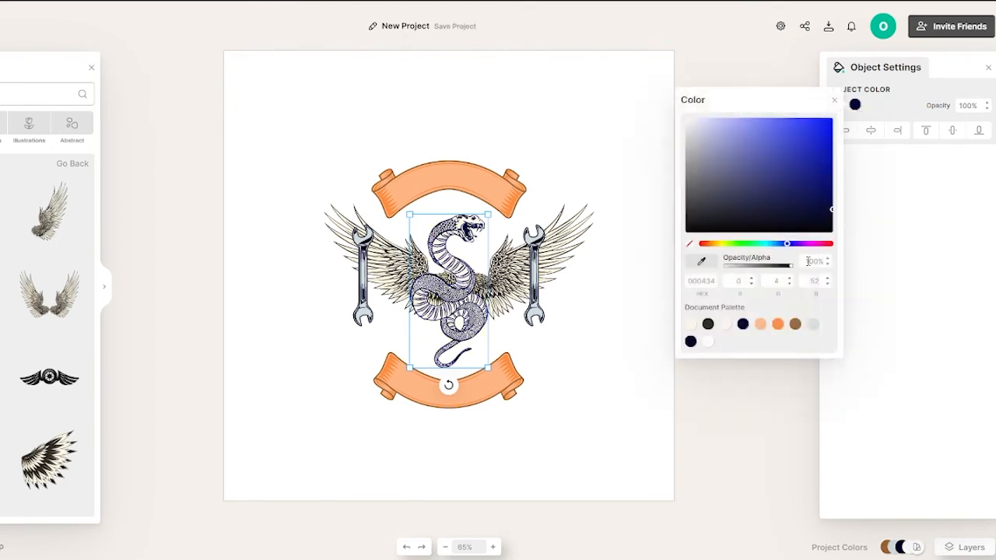
click(911, 302)
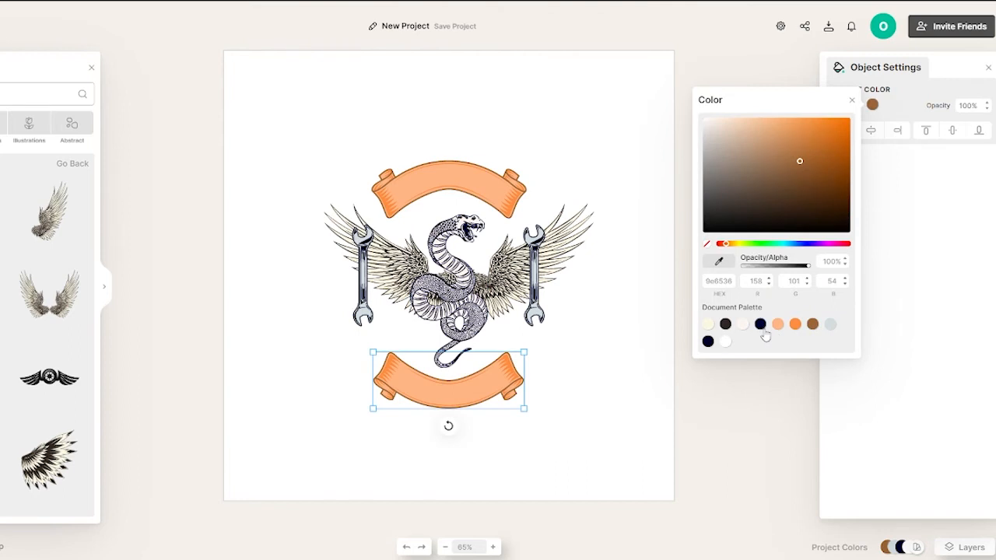
click(761, 325)
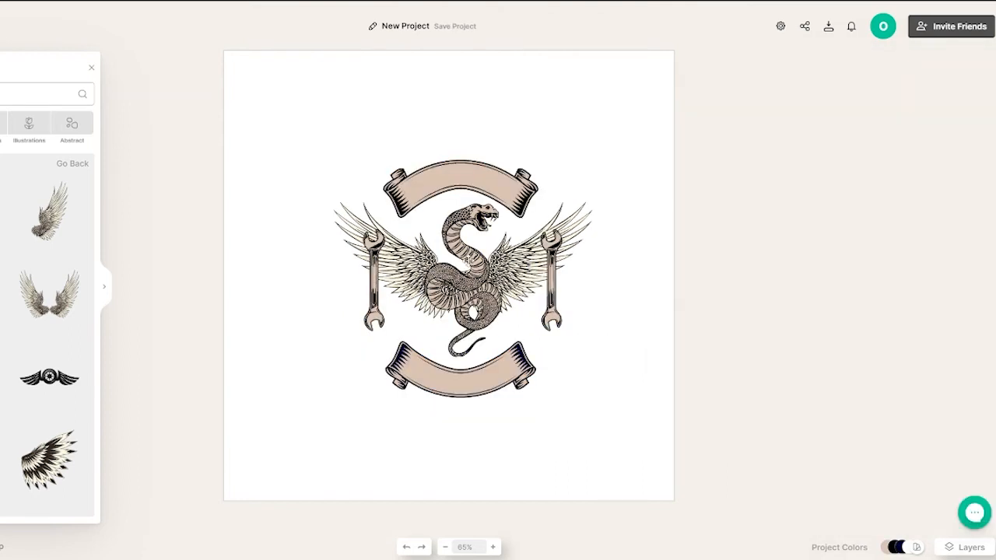
Step: Recolor the cream fill of both wings with the beige used on the ribbons and snake
click(469, 261)
click(838, 105)
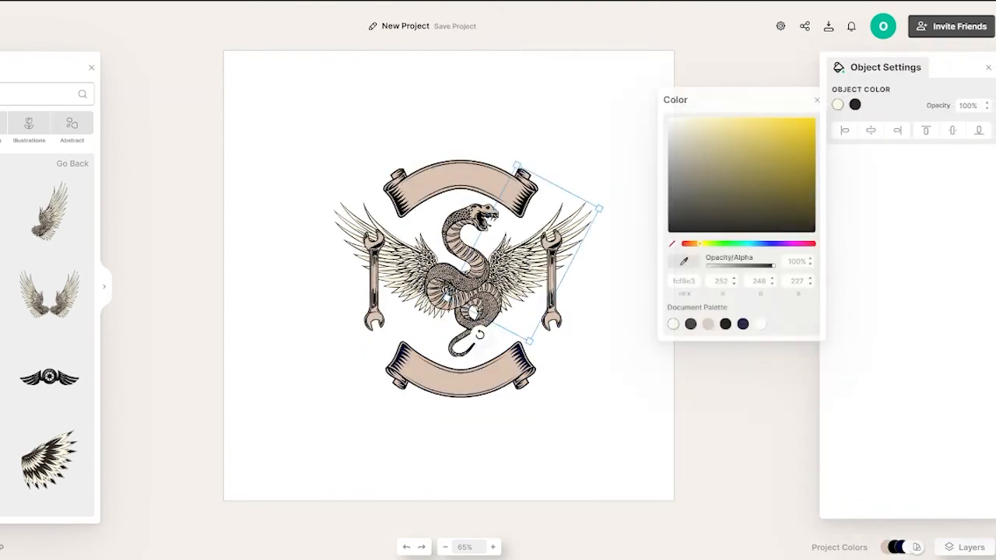
click(455, 275)
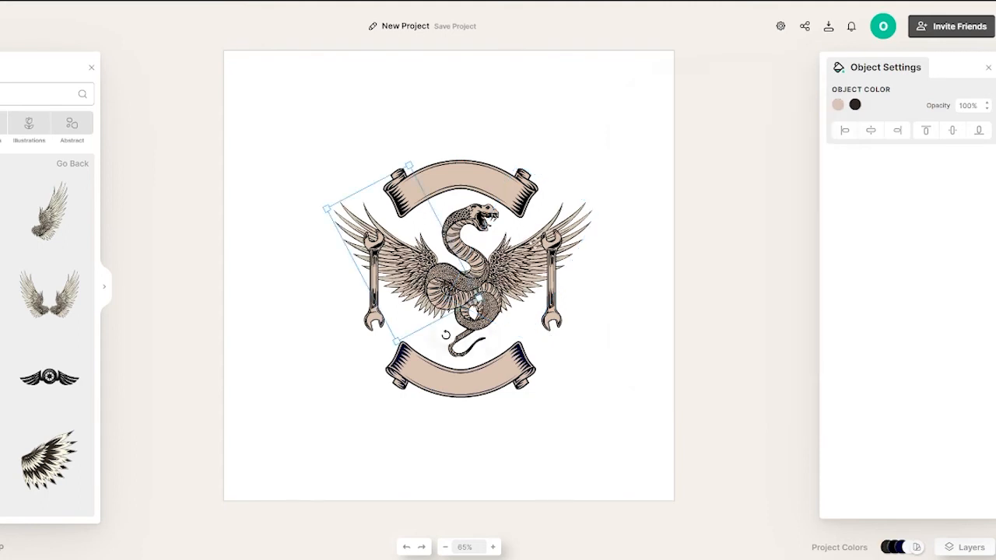
click(803, 257)
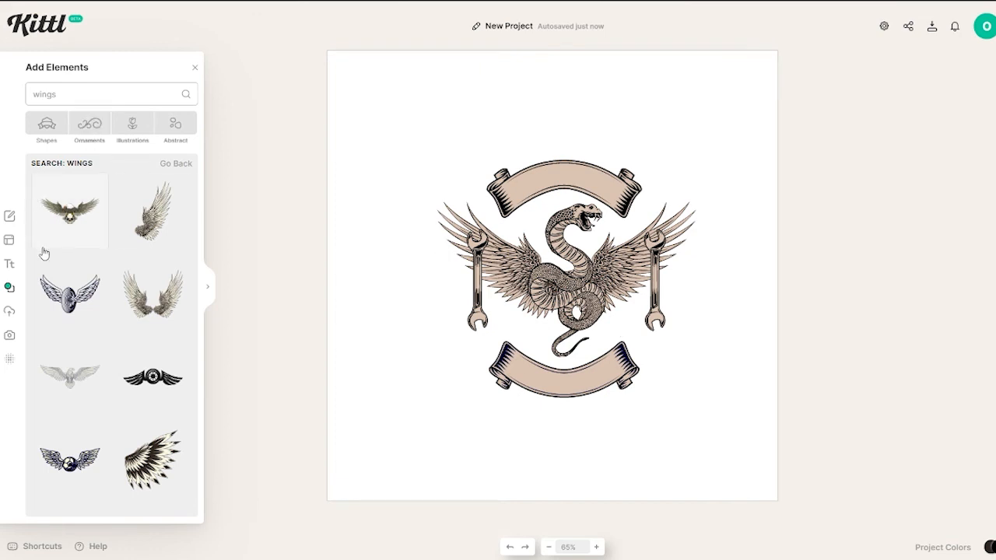
Step: Add two headline texts and place one over the upper ribbon and the other over the lower ribbon
click(9, 264)
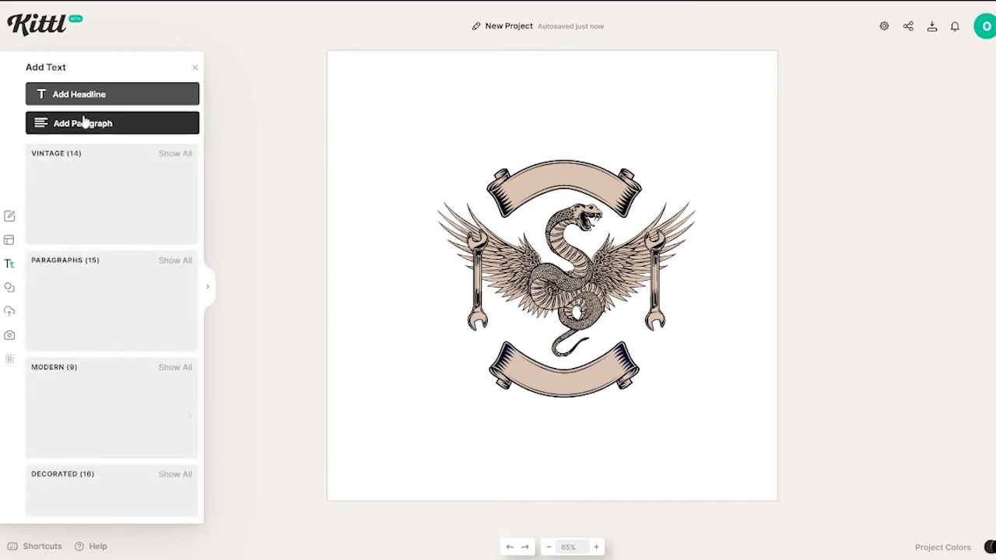
click(98, 94)
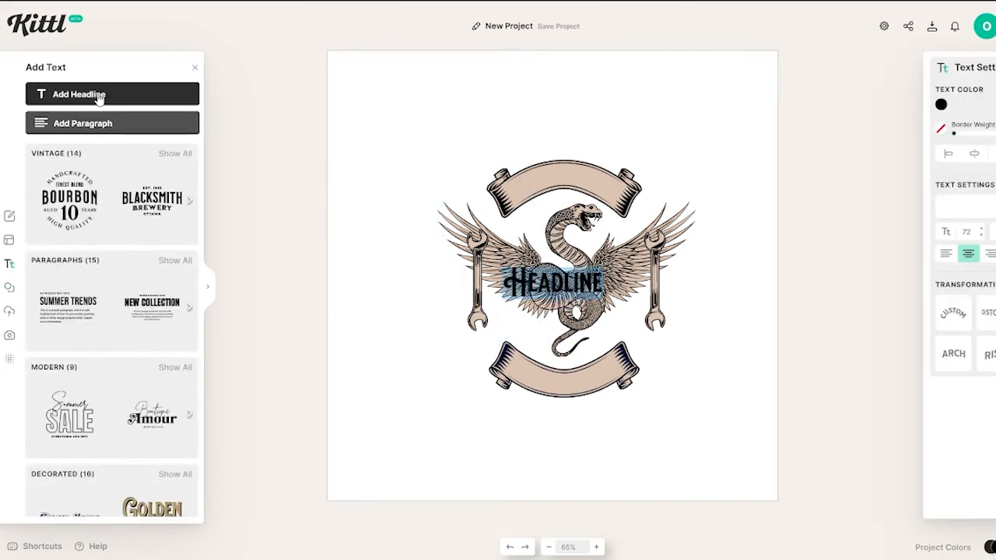
drag(549, 282, 558, 176)
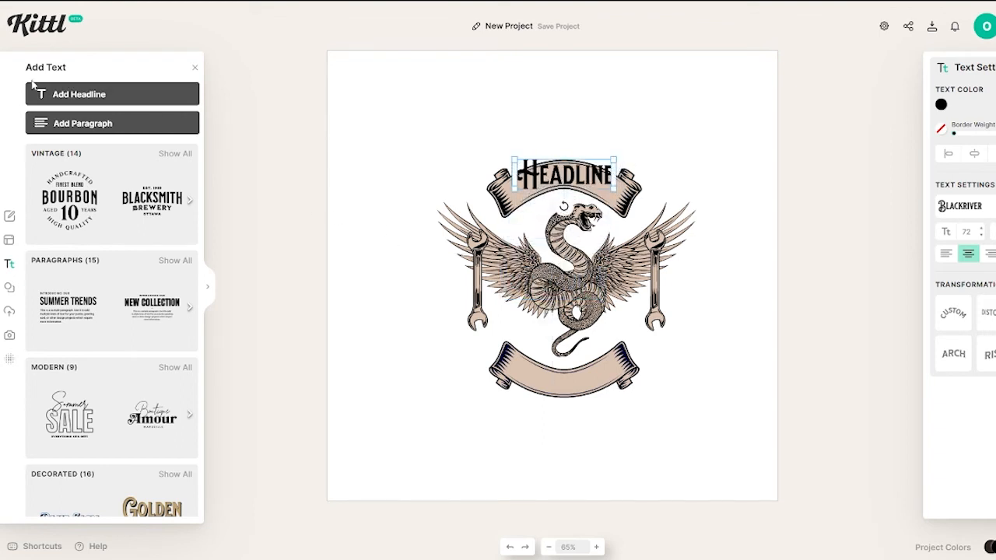
click(93, 95)
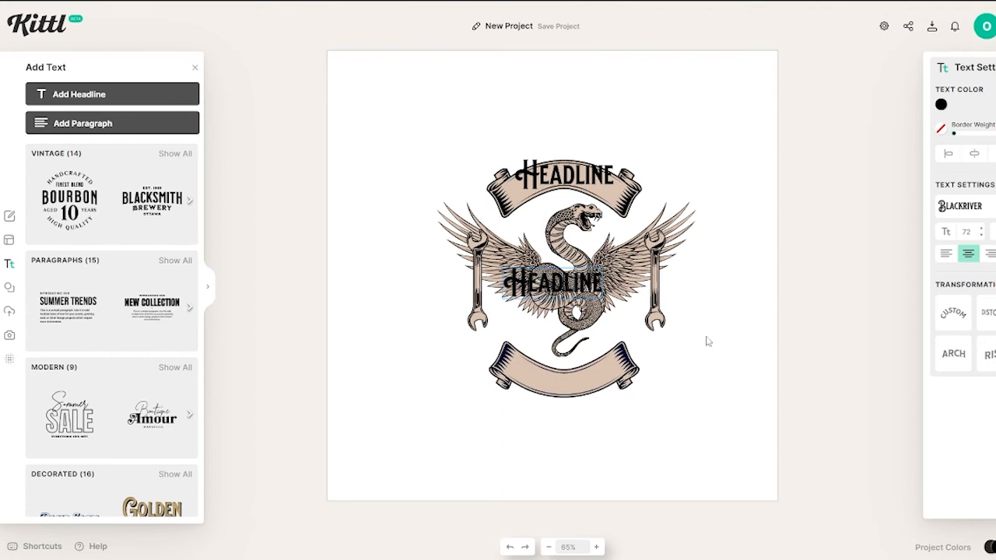
drag(553, 282, 566, 383)
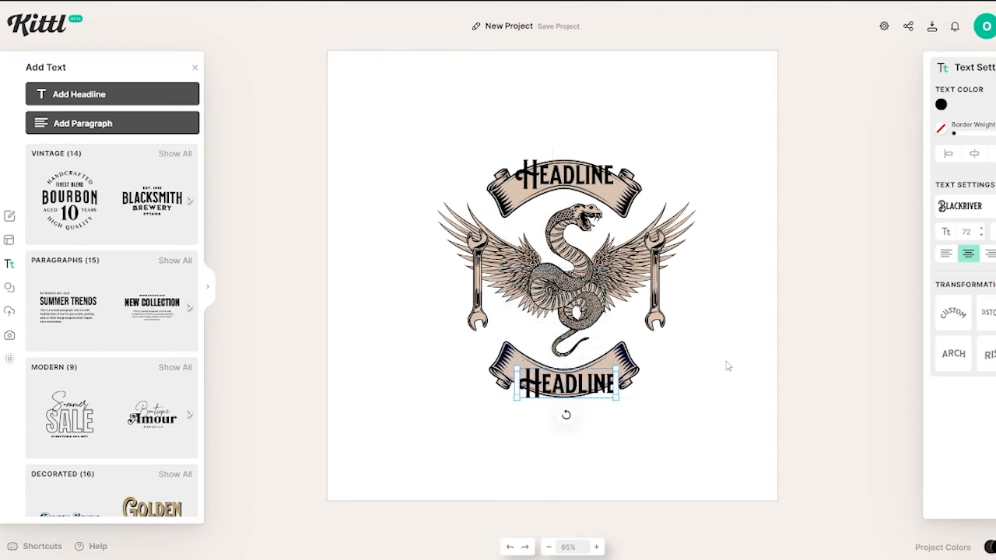
Step: Replace the upper ribbon's headline text with "Ride Loud"
click(827, 345)
double_click(564, 172)
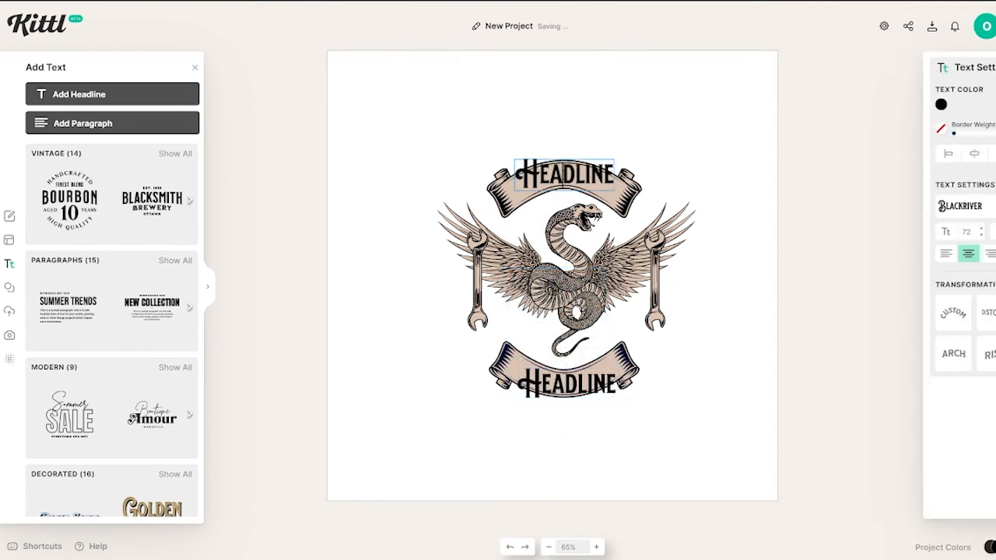
text(Ride Lo)
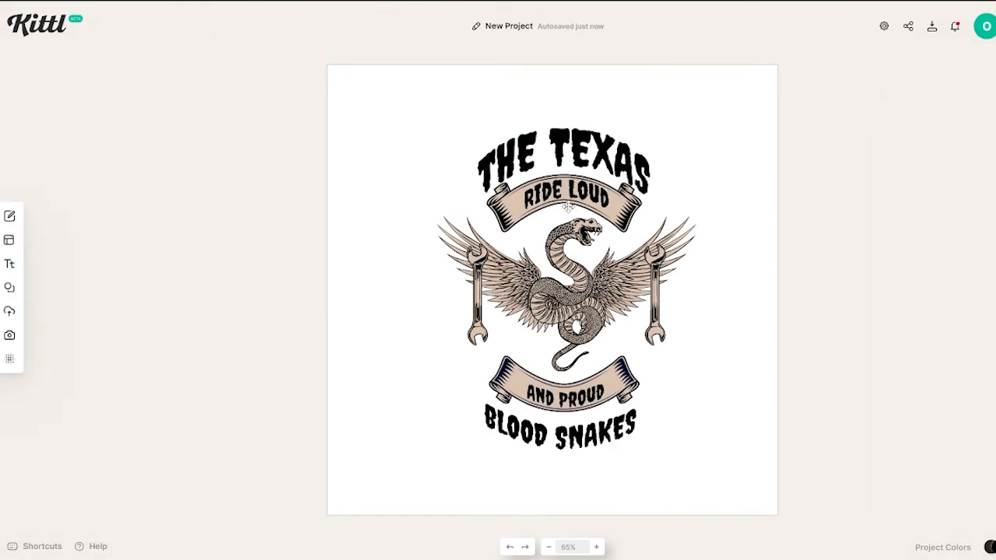
scroll(561, 286, down, 2)
scroll(563, 288, up, 4)
scroll(579, 312, down, 2)
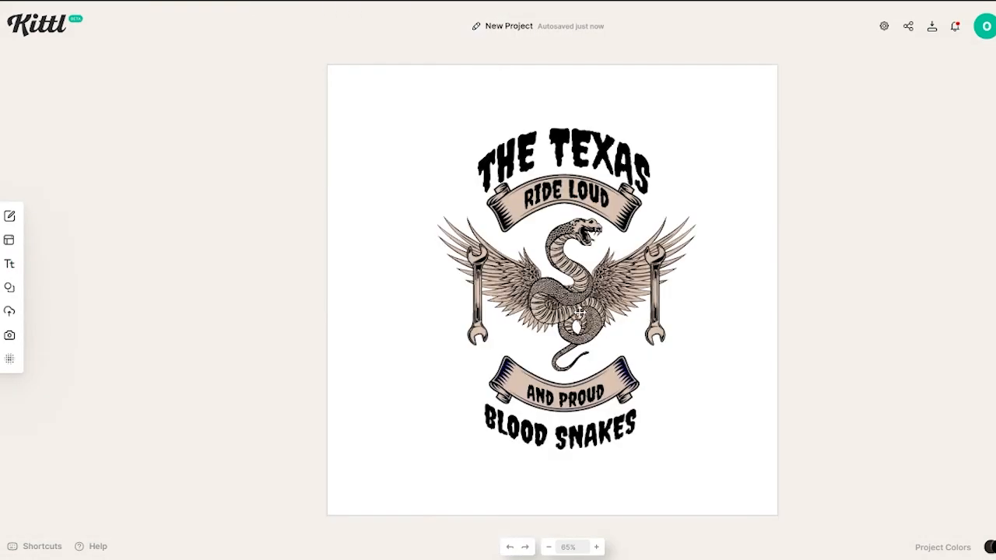
Step: Apply the first grunge texture to the artboard and release it as a separate image object
click(10, 360)
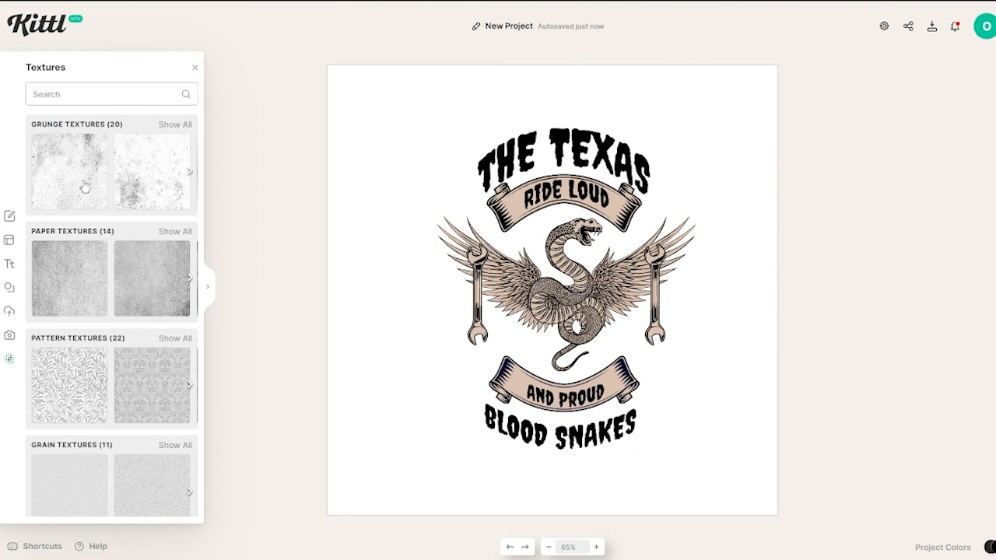
click(84, 186)
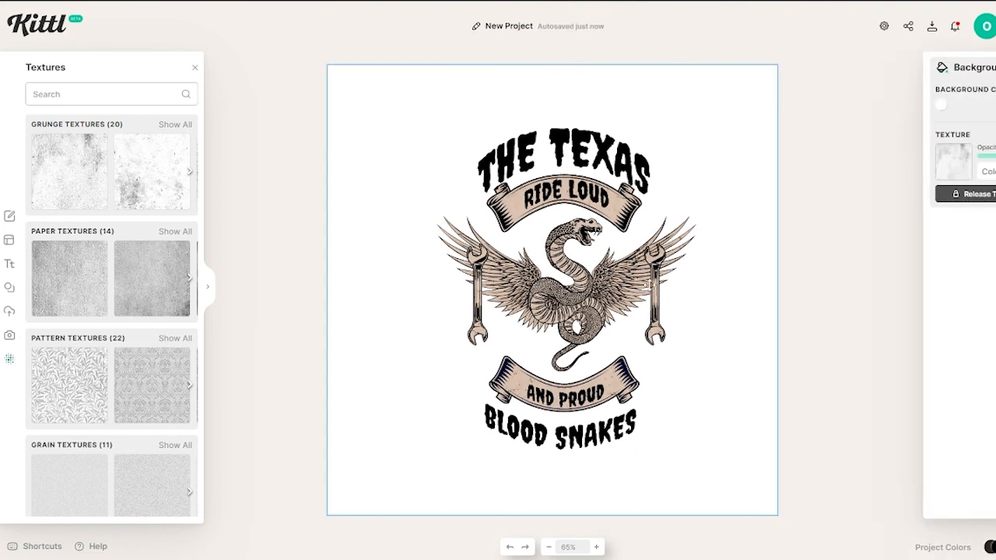
click(993, 198)
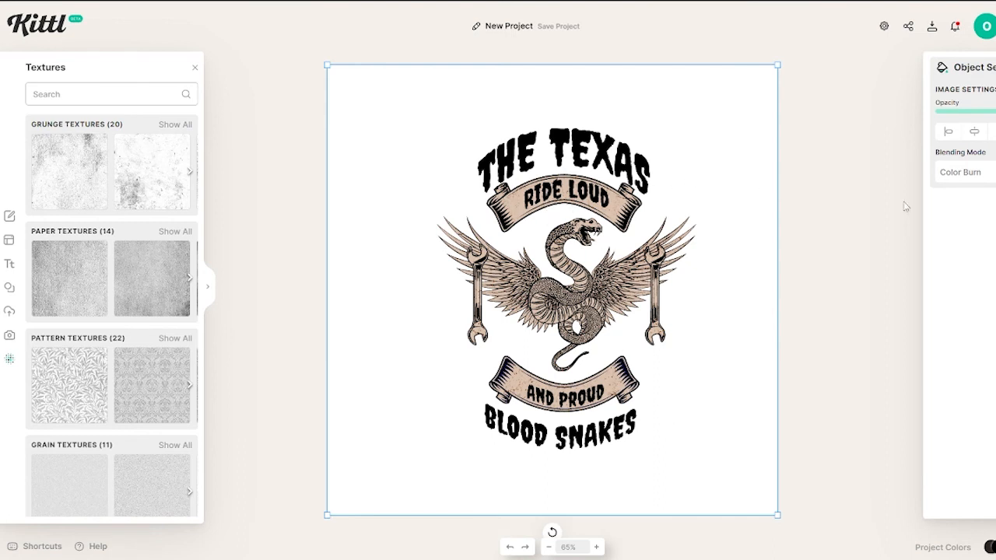
Step: Shift the released grunge texture slightly downward over the artwork and deselect it
click(861, 206)
click(544, 205)
click(850, 432)
drag(672, 450, 671, 493)
click(885, 382)
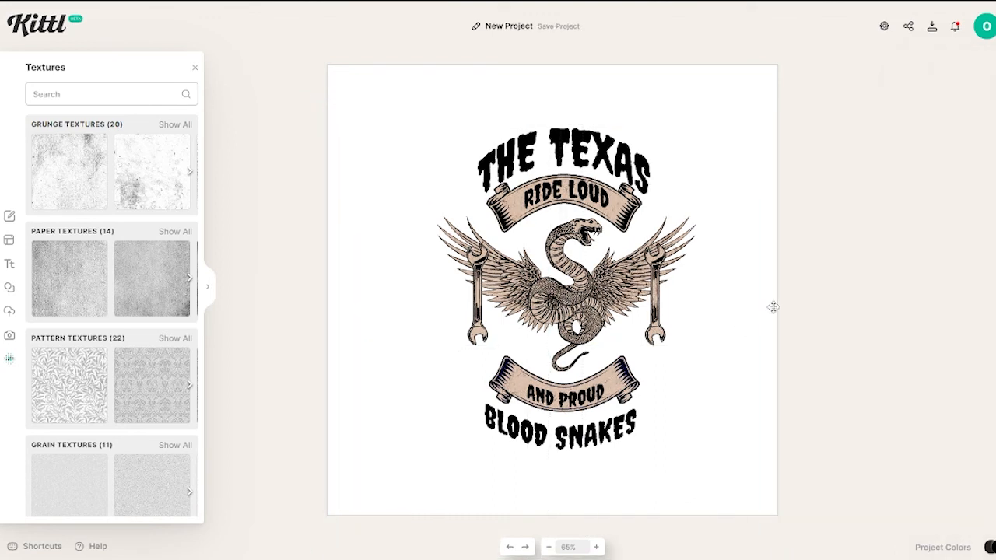
Step: Look over the expanded library of grunge, paper, pattern and grain textures, then close it
click(208, 298)
click(992, 288)
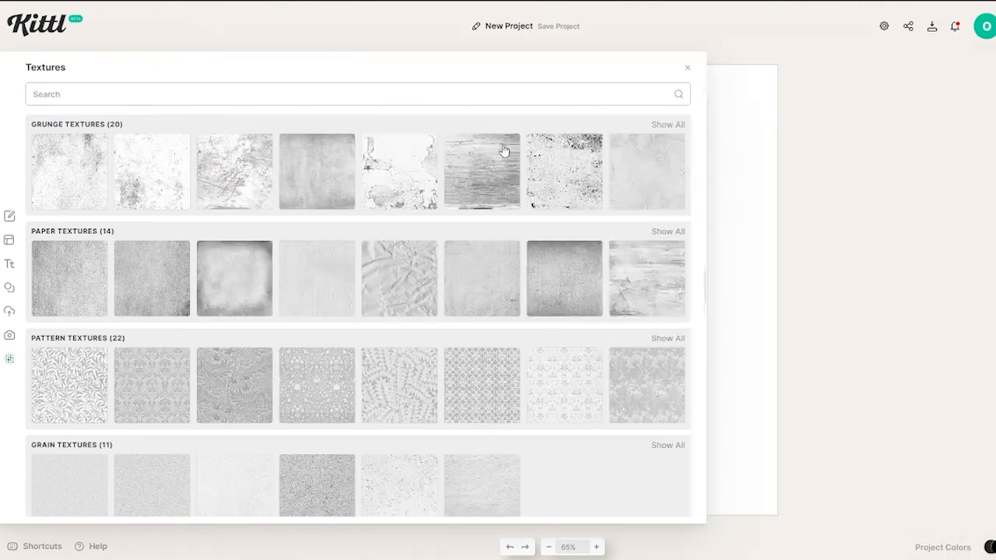
click(195, 71)
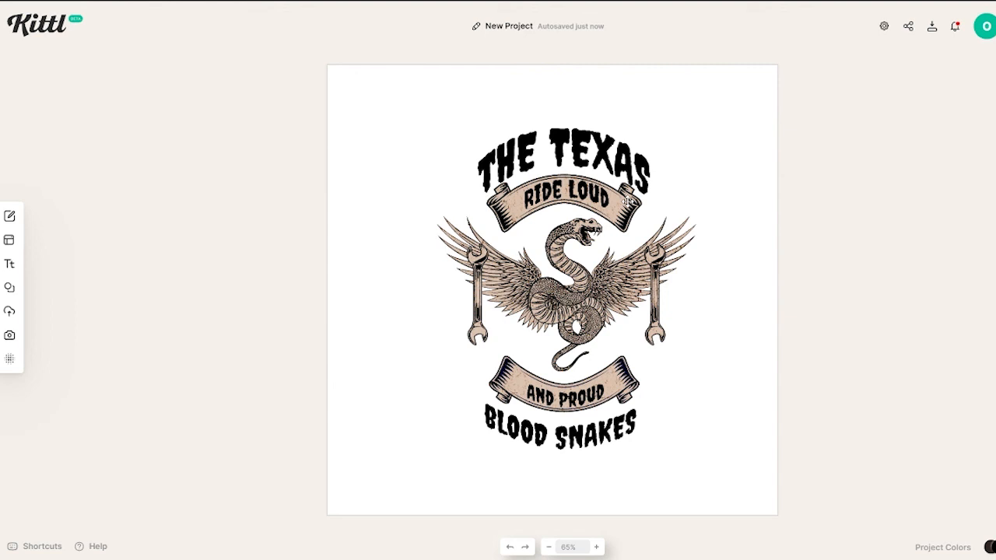
Step: Review the download size options and file formats without exporting
click(931, 27)
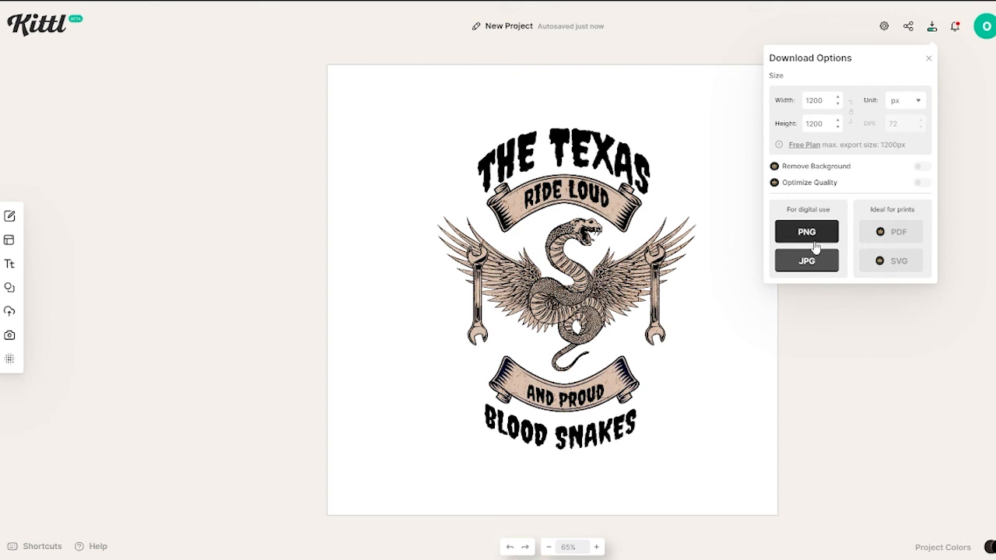
click(863, 296)
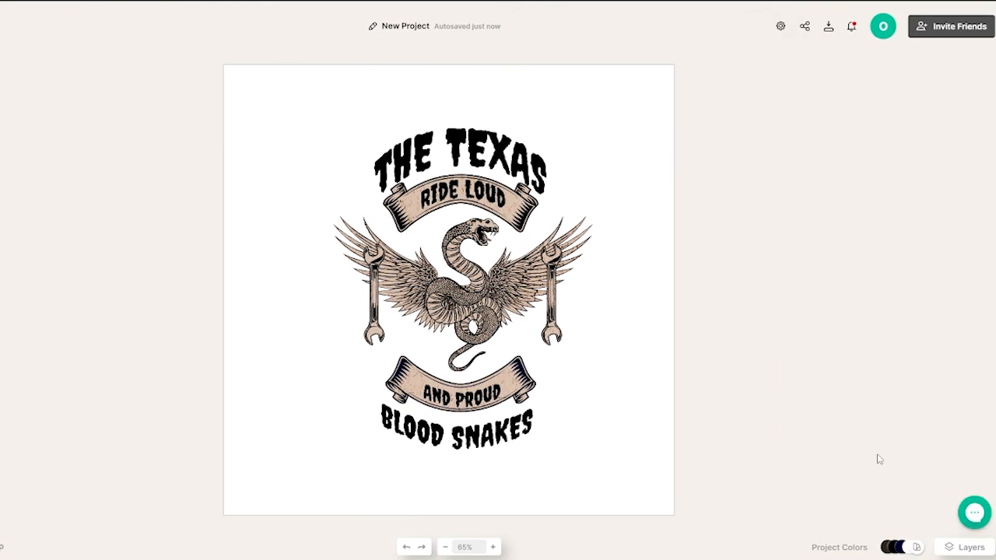
Step: Try the Ocean Blue, Candy Shop, Deep Wood and First Love palettes on the project colors
click(916, 547)
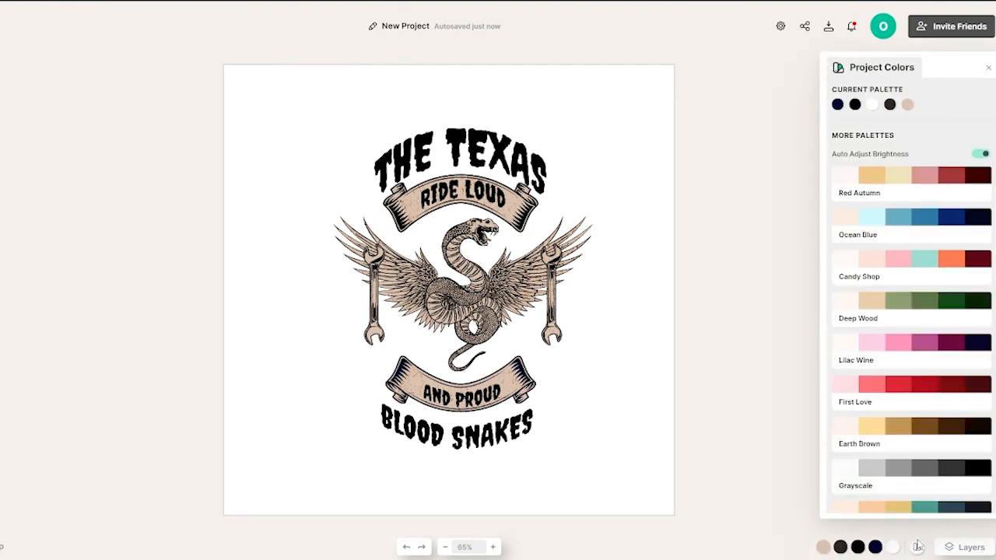
click(918, 227)
click(928, 271)
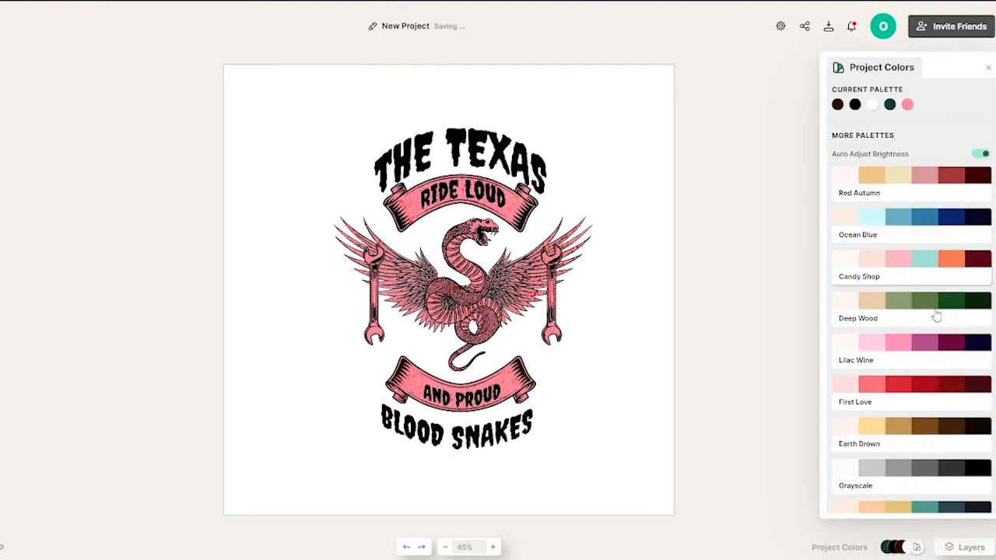
click(936, 313)
click(926, 379)
Step: Apply the Grayscale palette to the whole design and close the project colors
scroll(922, 414, down, 3)
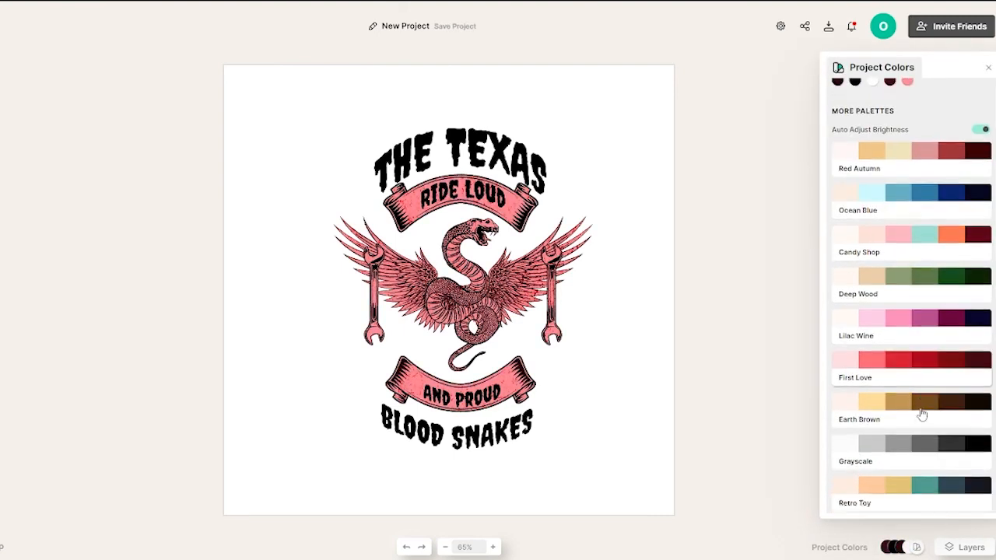
click(925, 439)
click(771, 404)
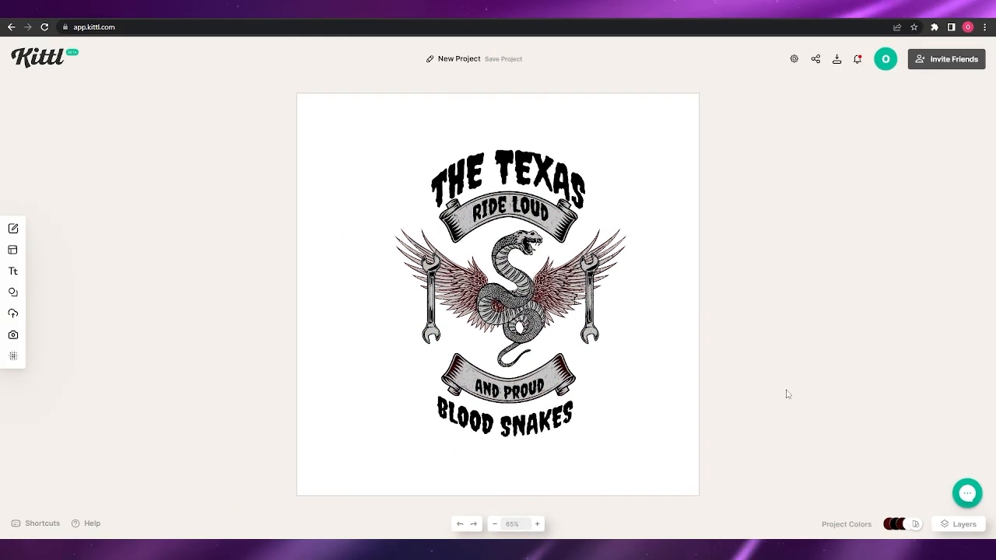